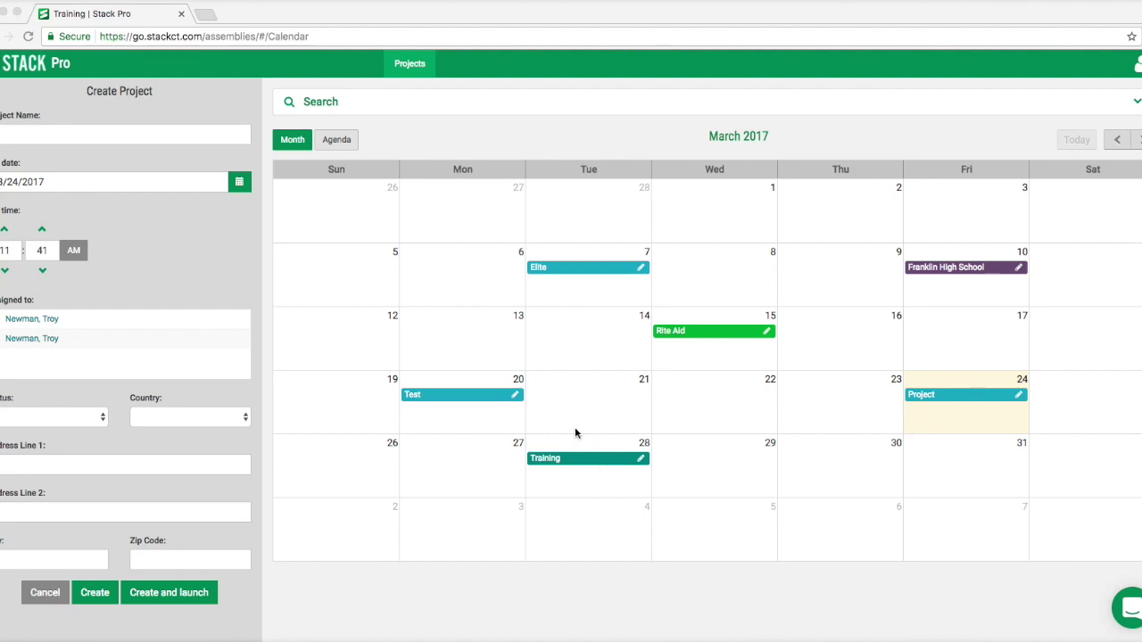
Create and launch a project named "Project" with its date set to March 31, 2017.
click(72, 133)
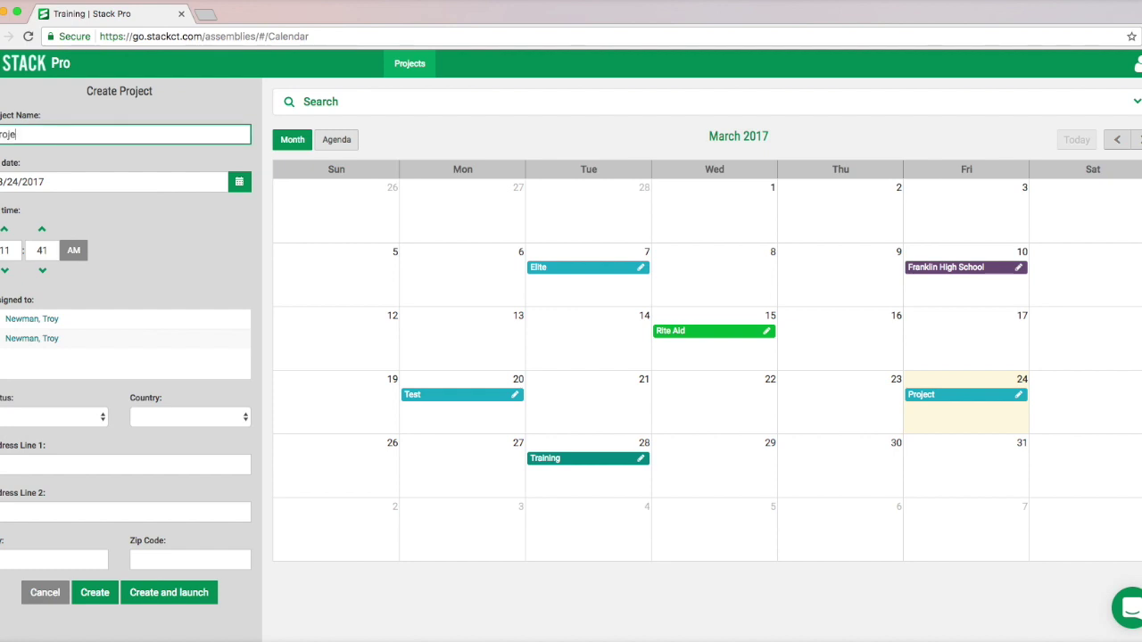
click(236, 183)
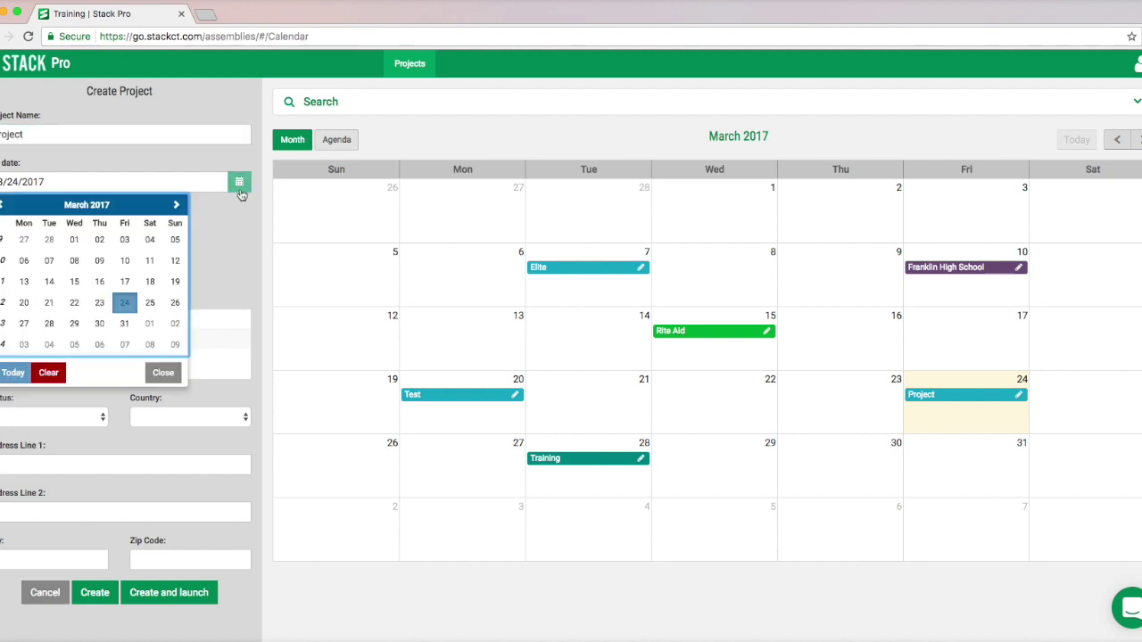
click(125, 324)
click(158, 595)
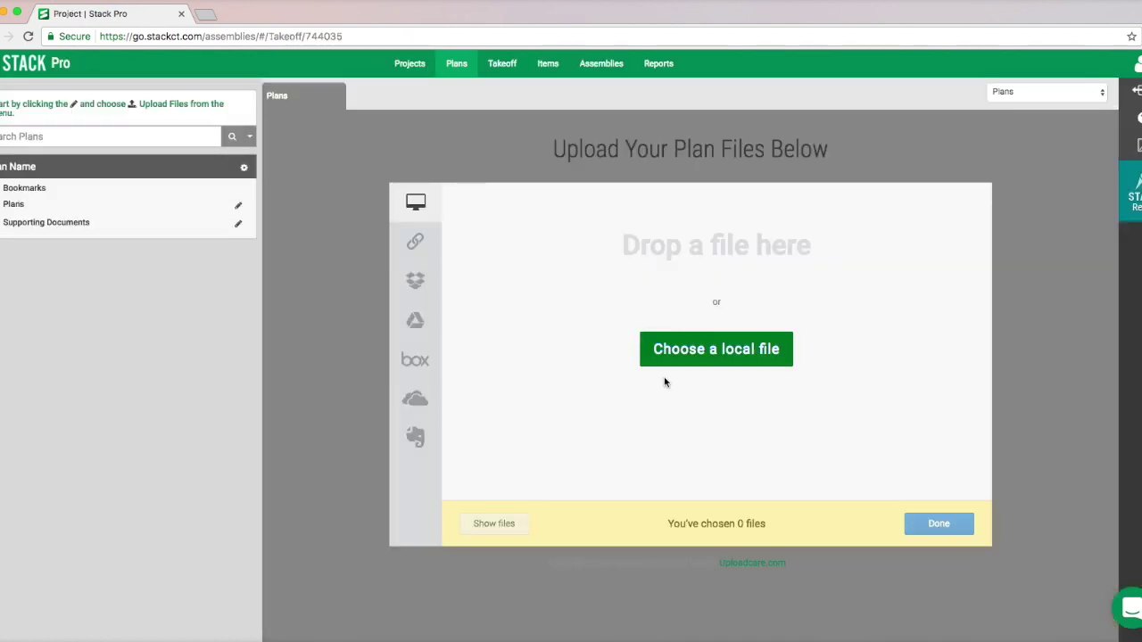
Upload the local plan file "0001b- Washroom Drawings.pdf Page 001.pdf" from Downloads to the new project.
click(718, 364)
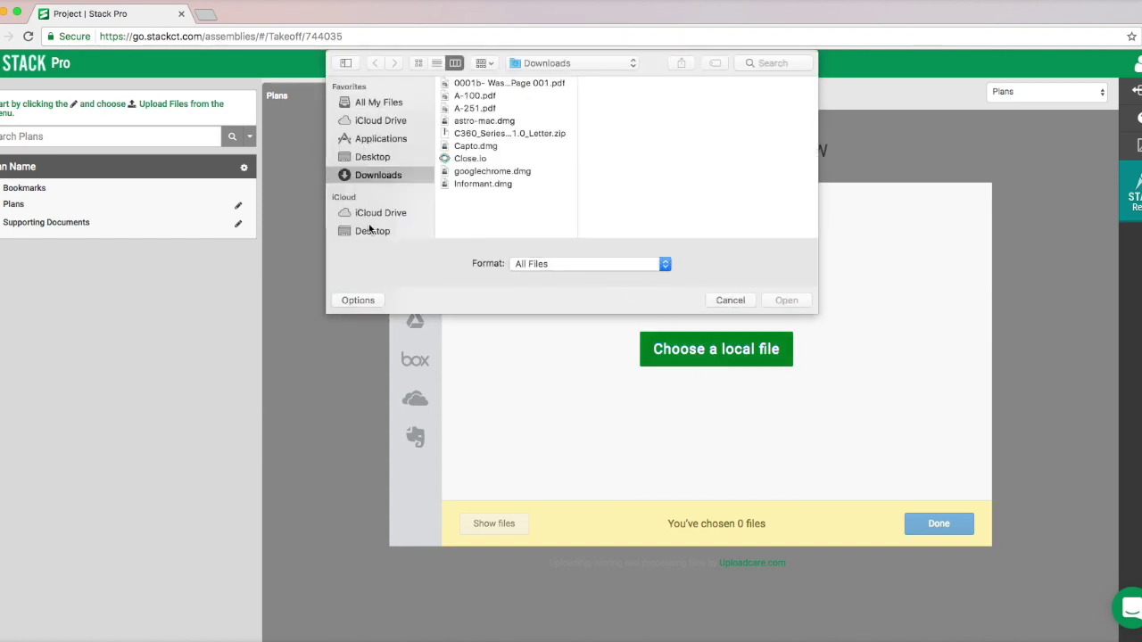
click(515, 83)
click(786, 299)
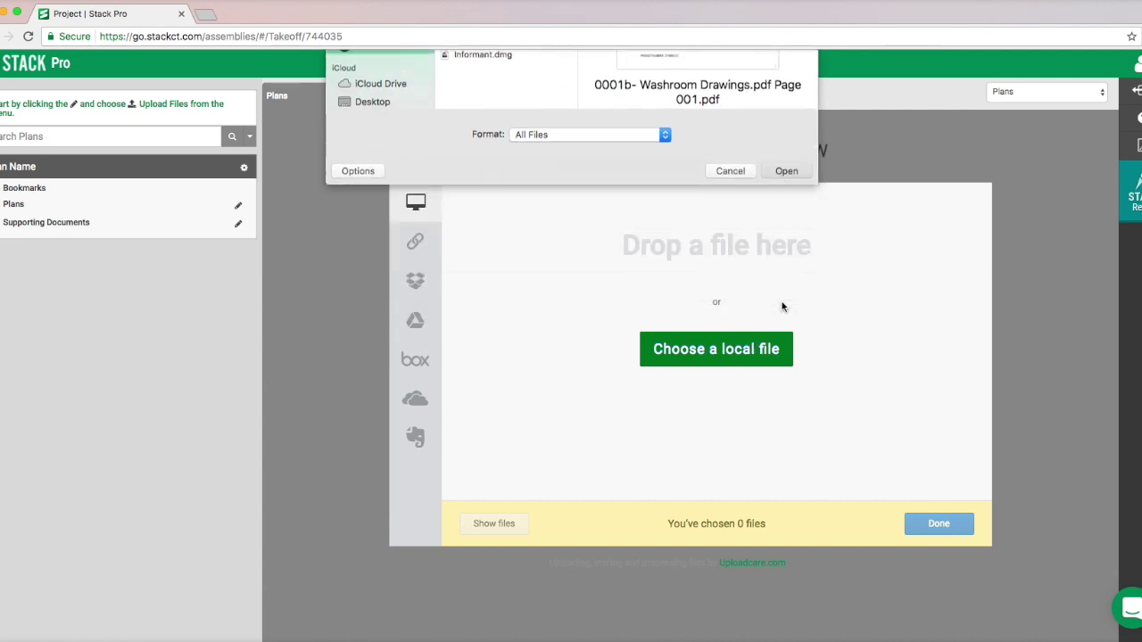
click(937, 525)
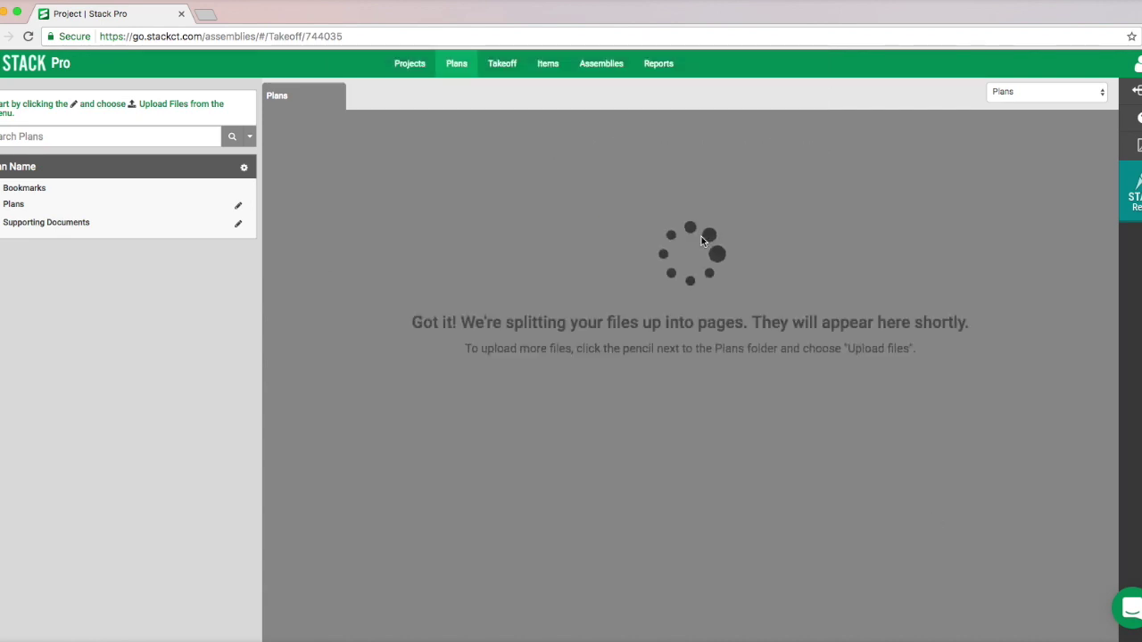
Open the Training project from the projects calendar and view its A-100 site plan.
click(423, 66)
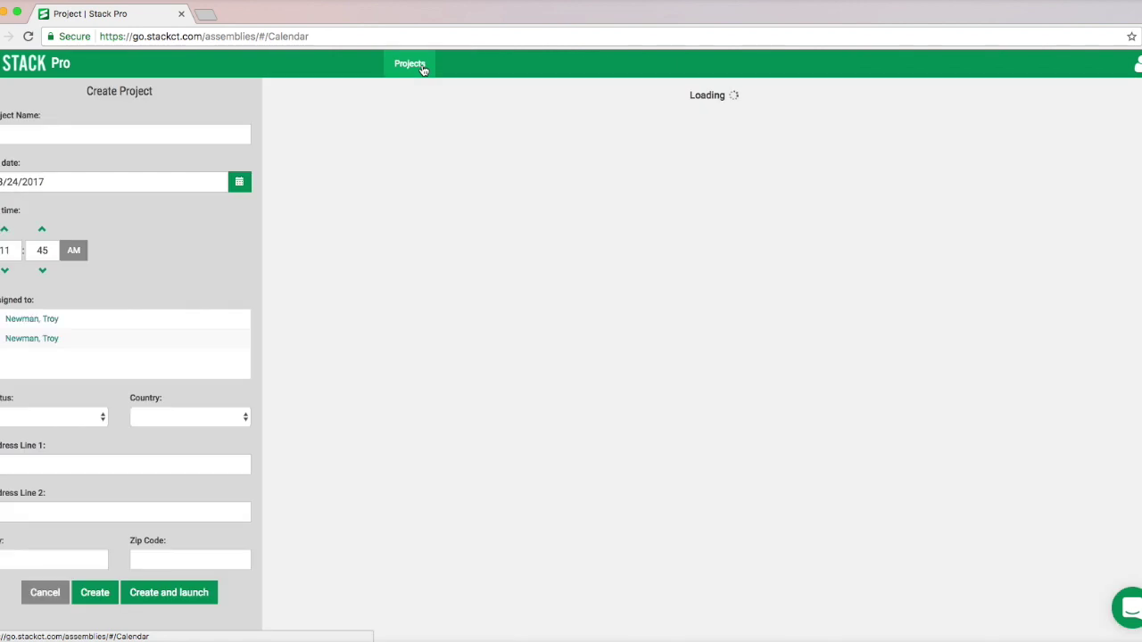
click(563, 458)
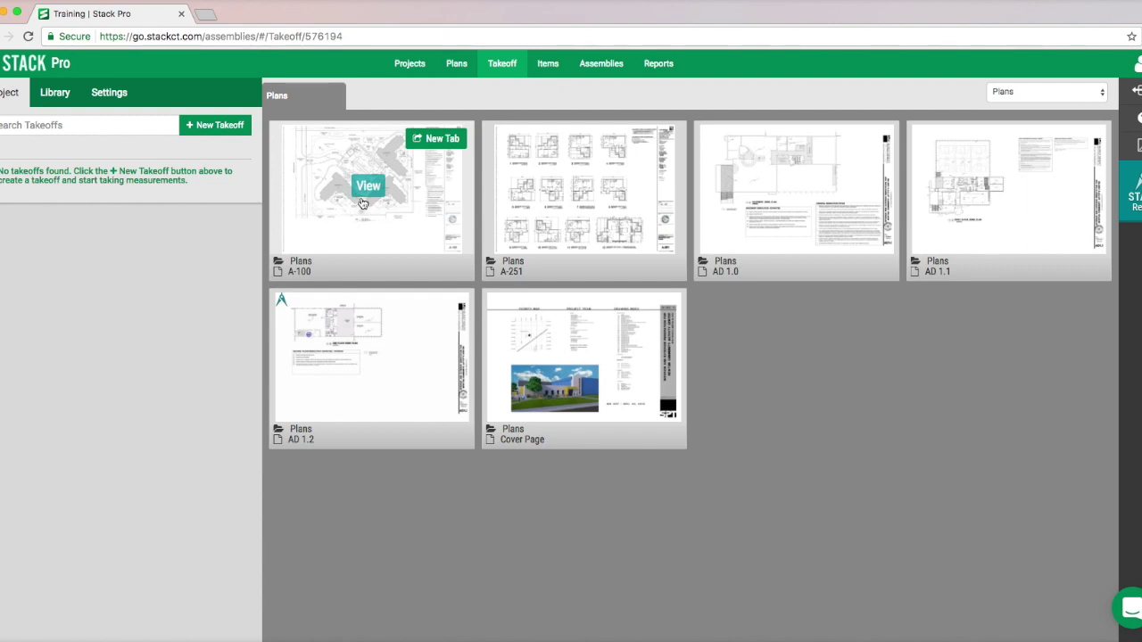
click(367, 189)
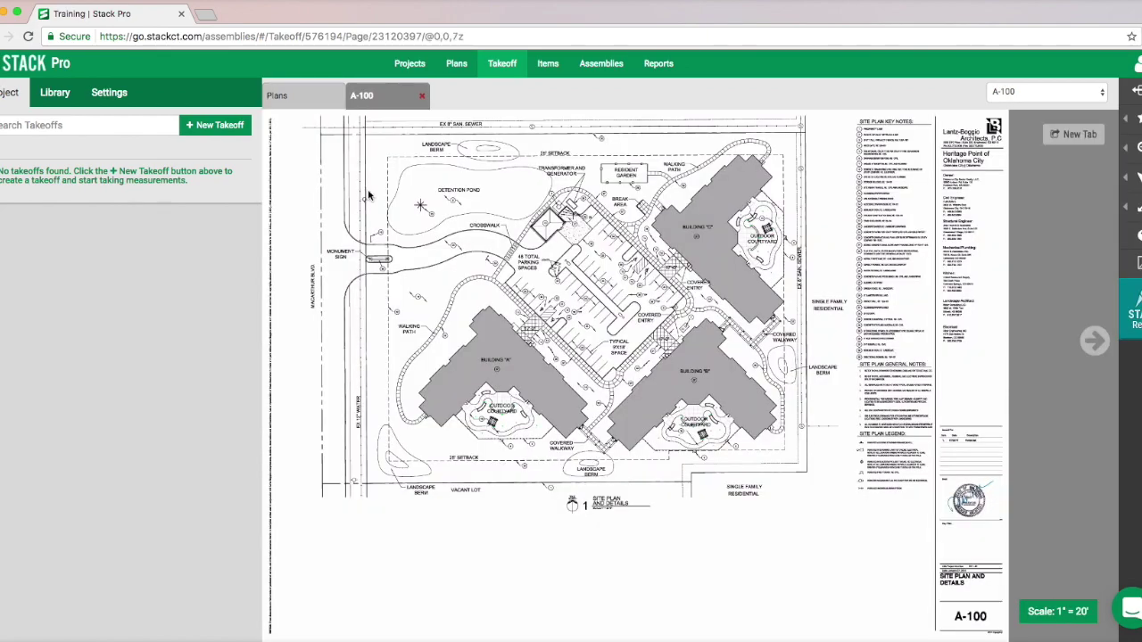
scroll(473, 277, up, 3)
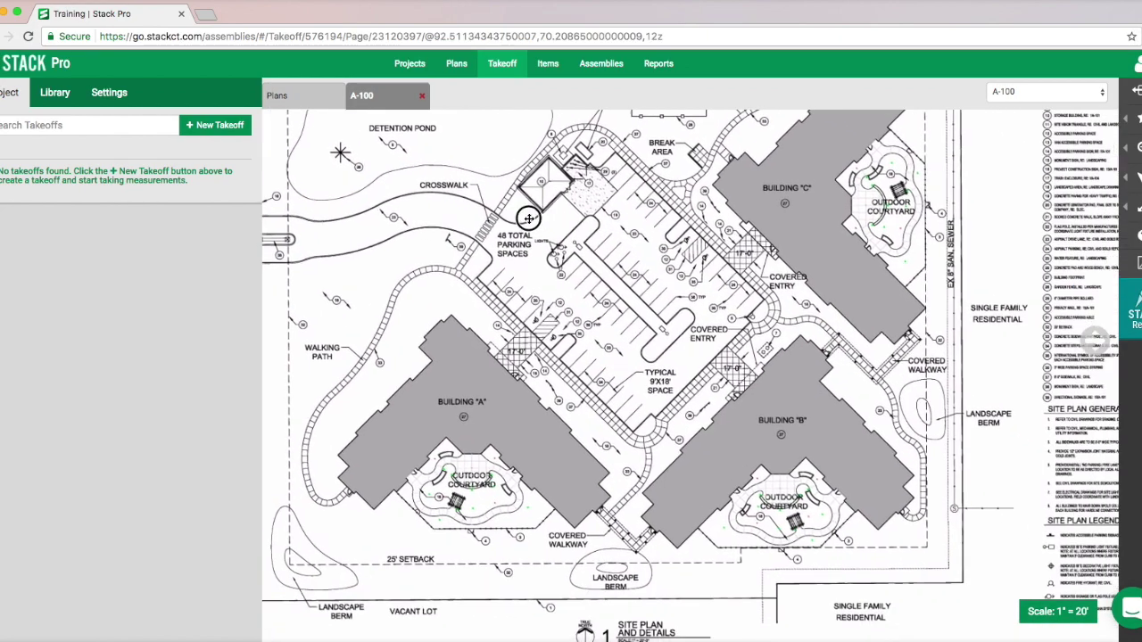
scroll(492, 335, up, 3)
drag(492, 335, 547, 253)
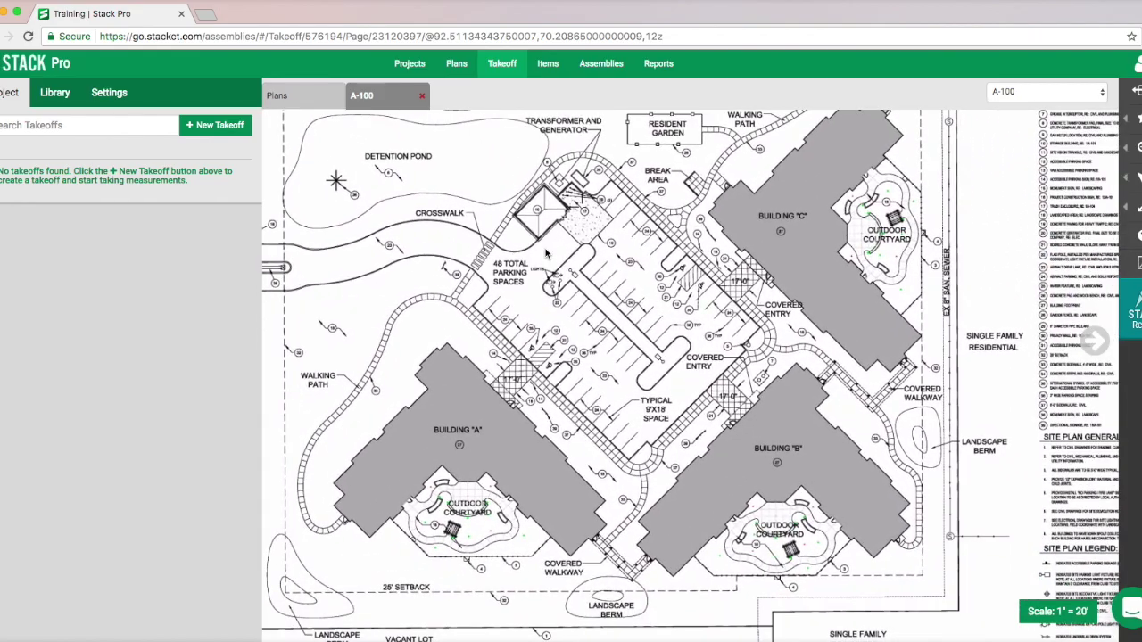
scroll(546, 254, down, 5)
scroll(545, 257, up, 5)
scroll(542, 258, down, 5)
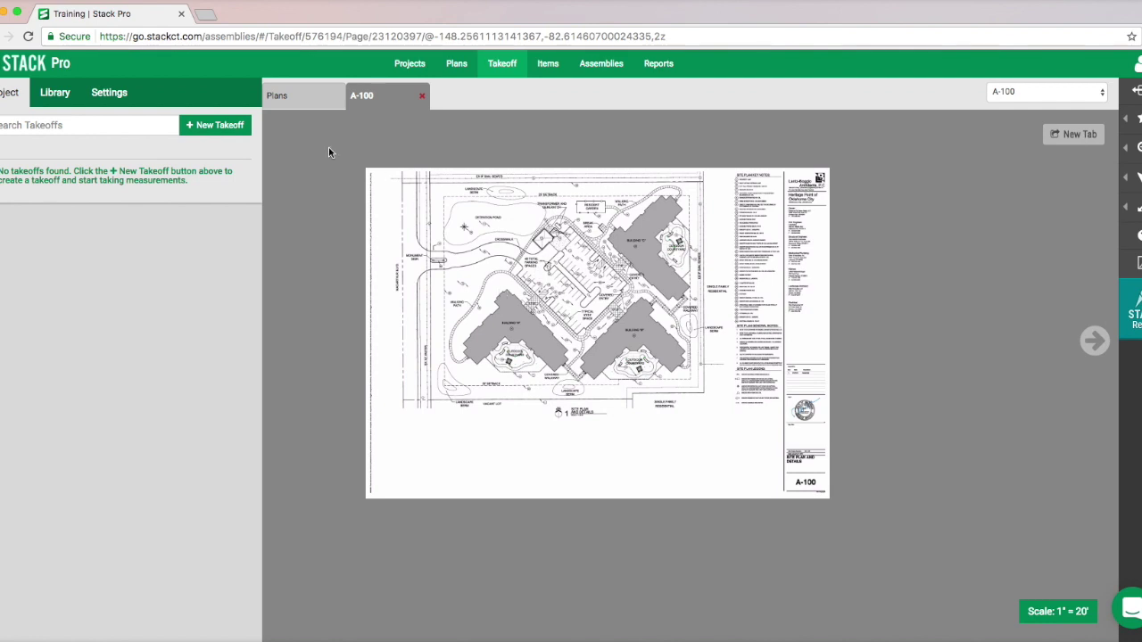
Open plans A-251, AD 1.0 and AD 1.1 in new tabs and bring A-251 into view.
click(291, 100)
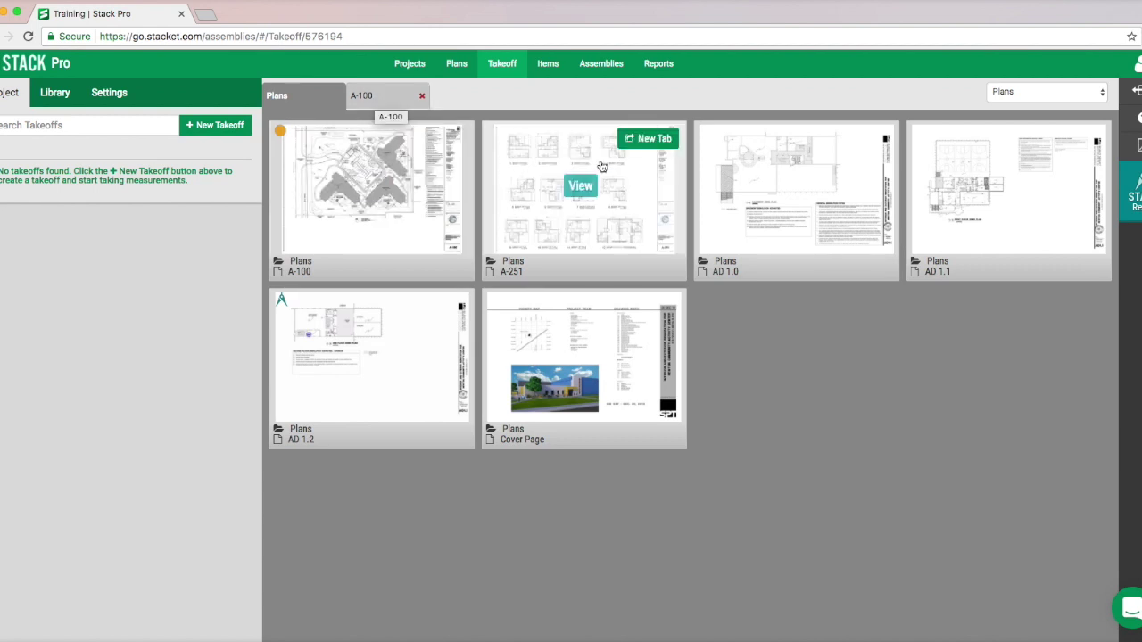
mouse_move(587, 203)
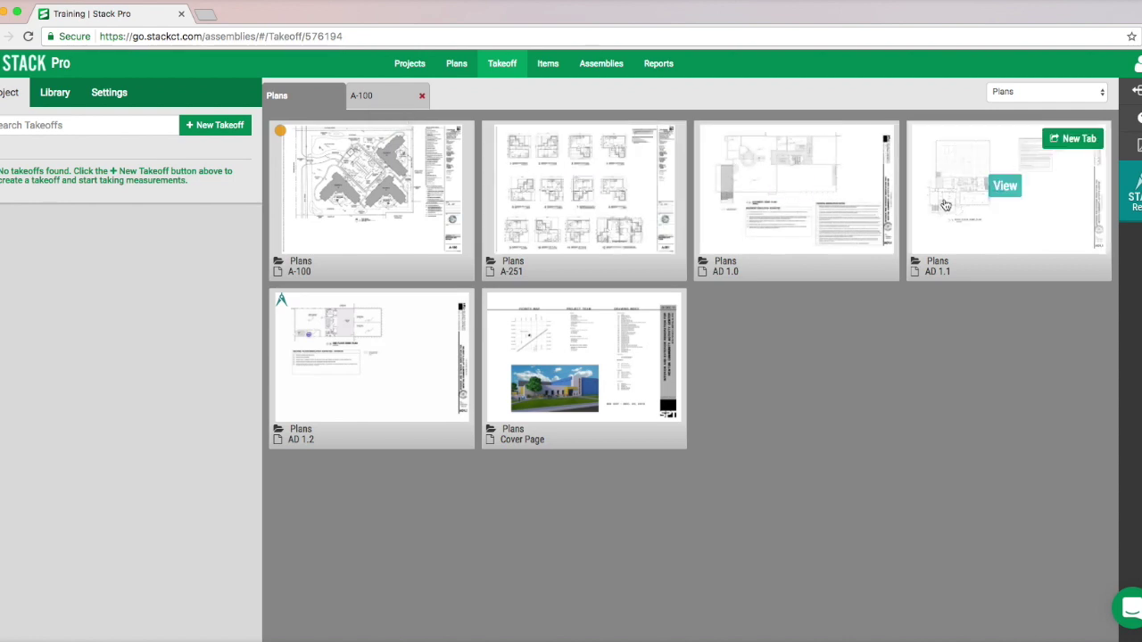
click(649, 140)
click(846, 140)
click(1070, 141)
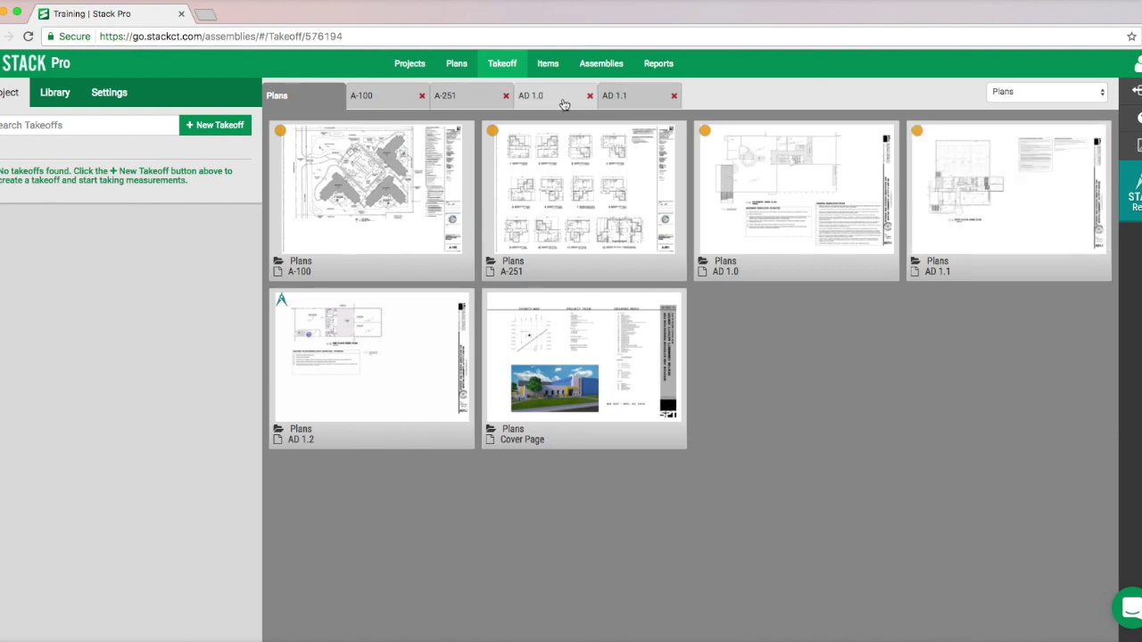
click(470, 98)
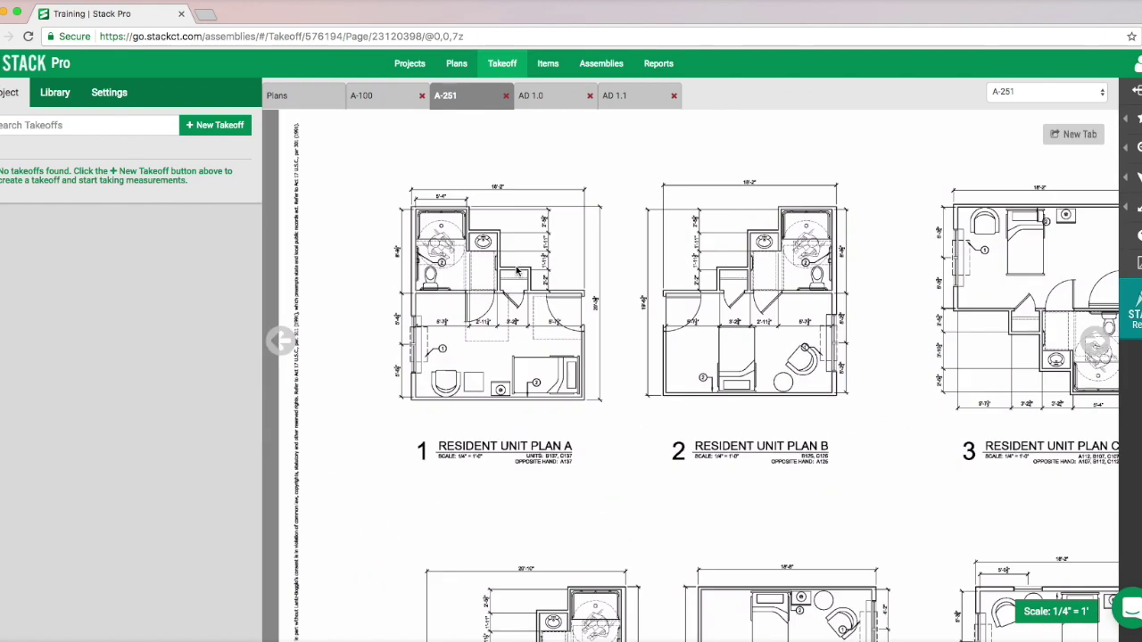
scroll(518, 268, up, 5)
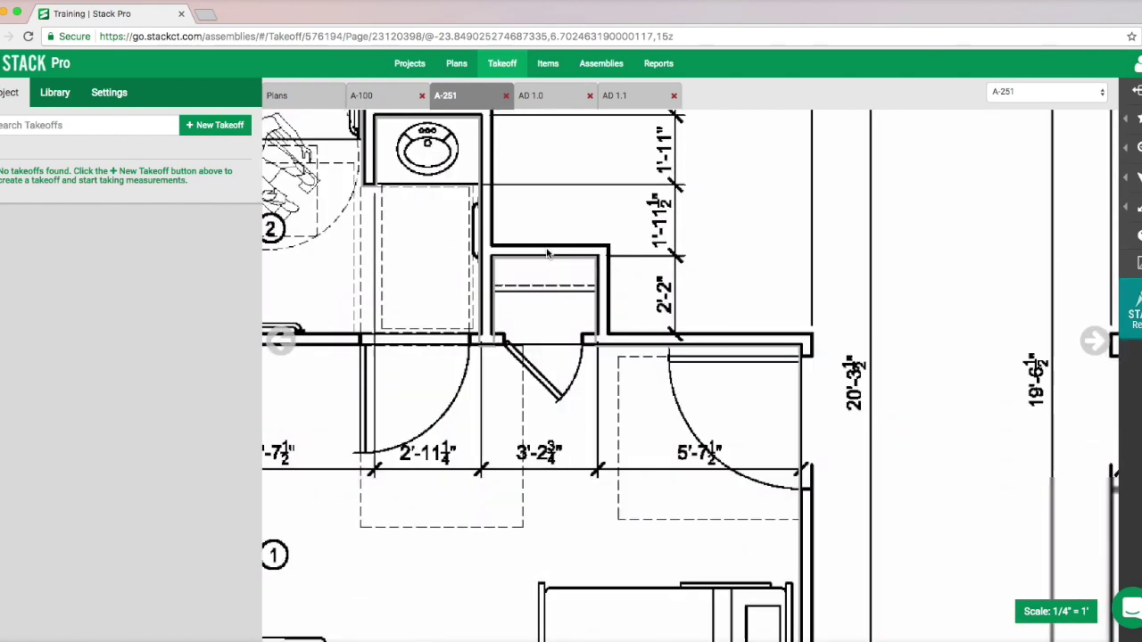
scroll(547, 254, down, 3)
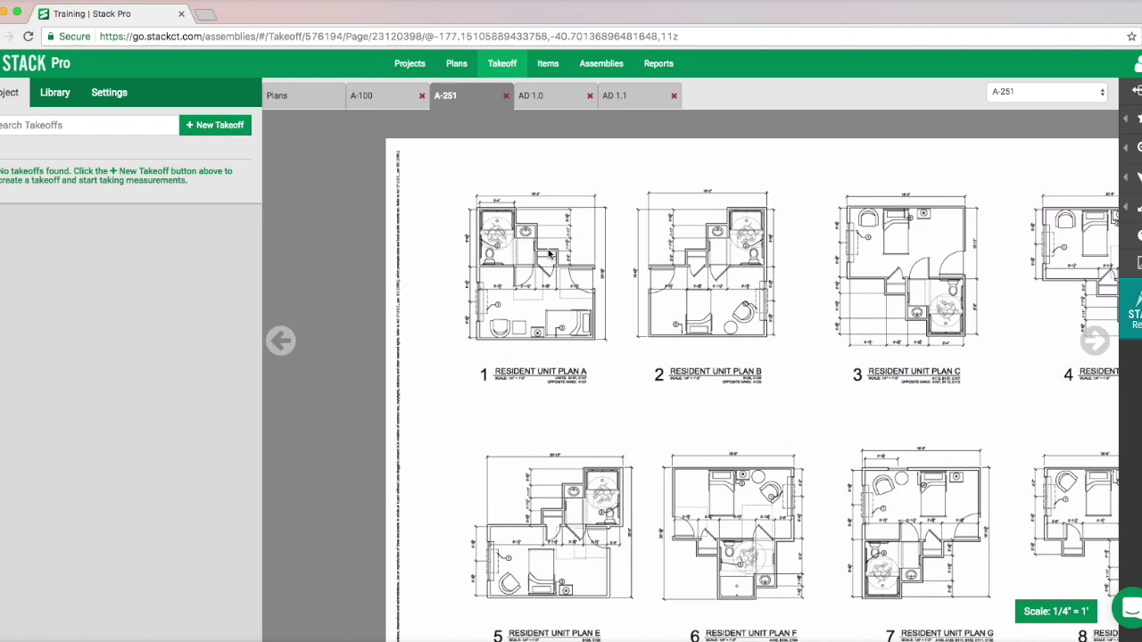
Create a takeoff named 12" Tile with the Area measurement type and start measuring.
click(218, 125)
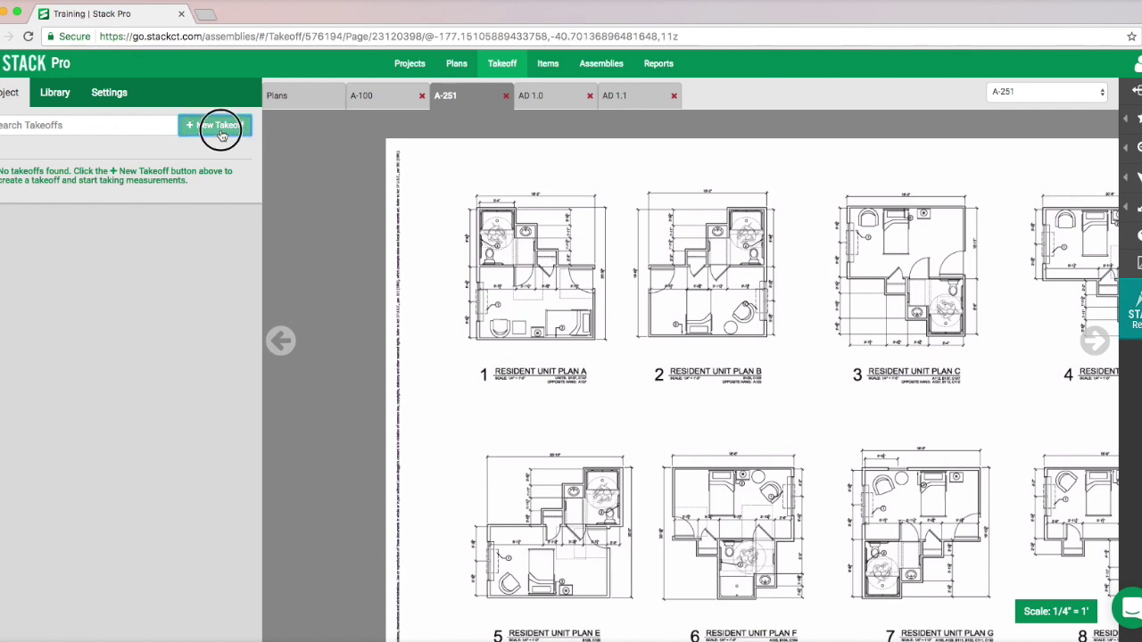
click(25, 154)
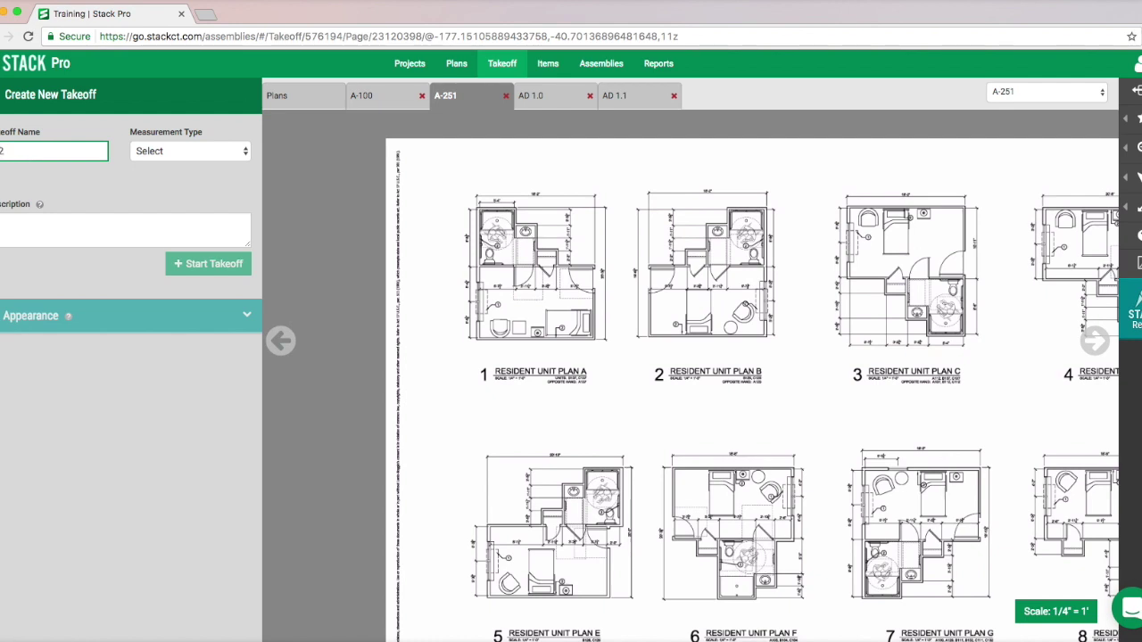
click(143, 157)
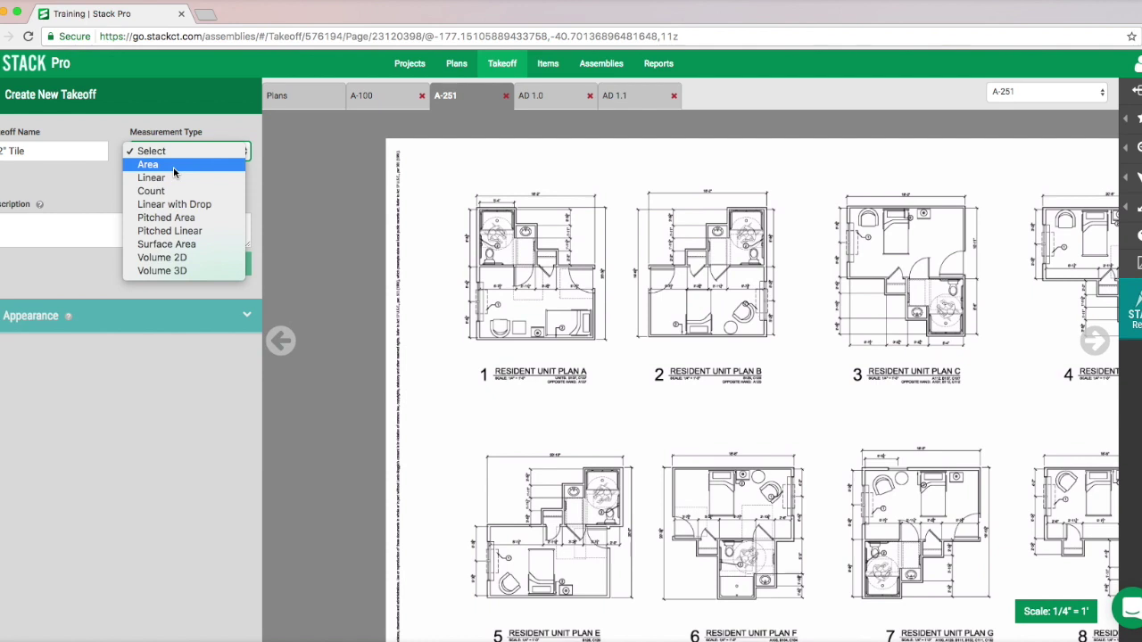
click(174, 166)
click(69, 233)
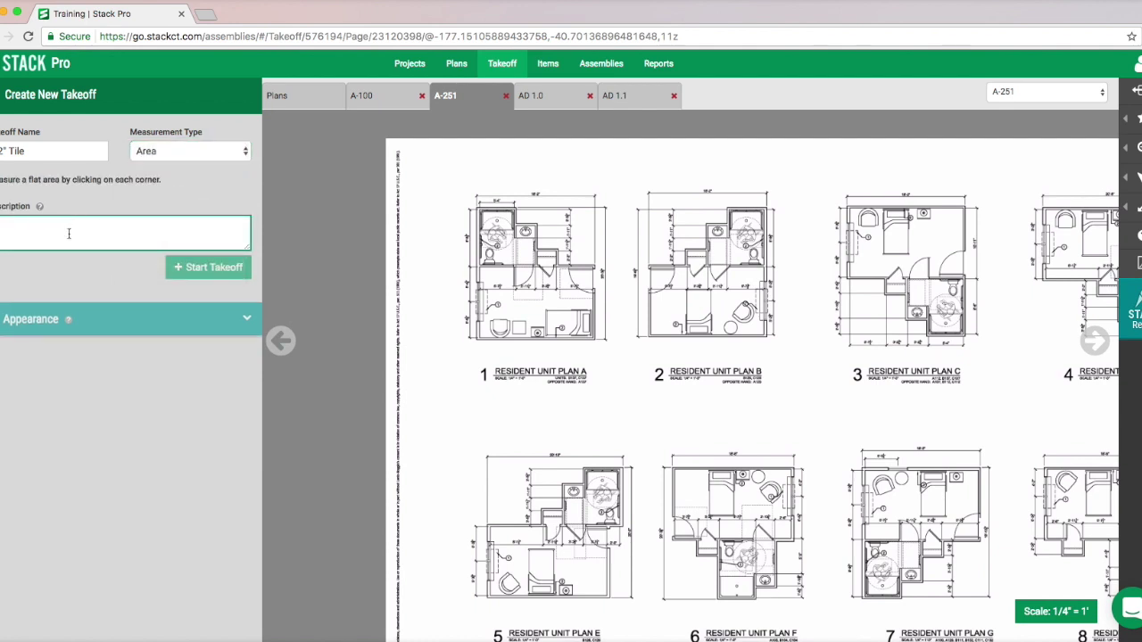
click(213, 269)
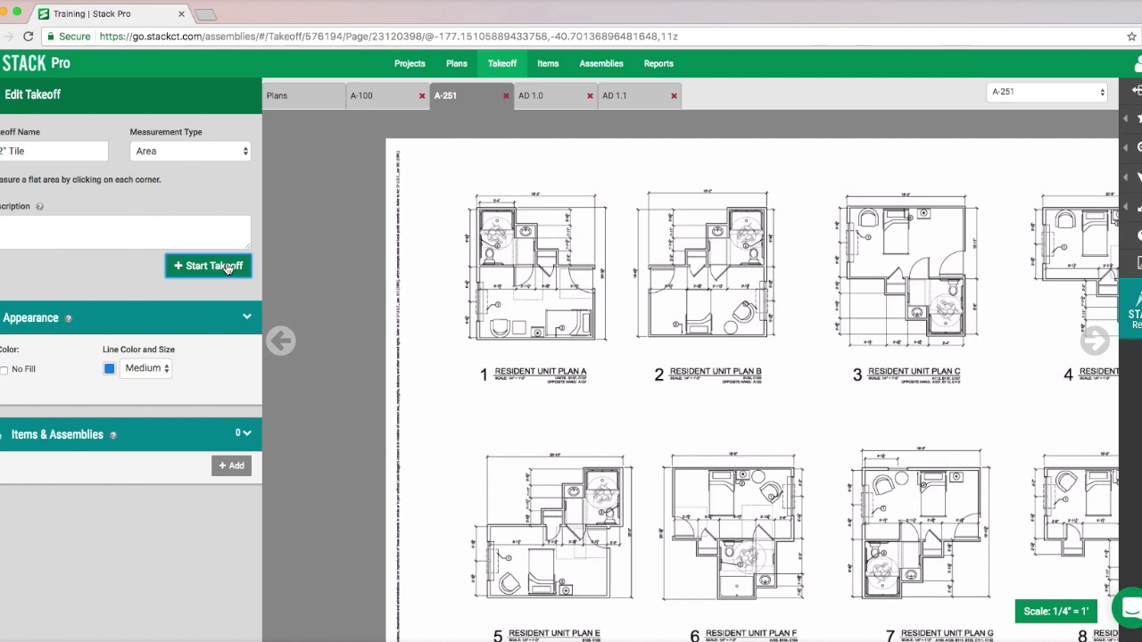
click(229, 266)
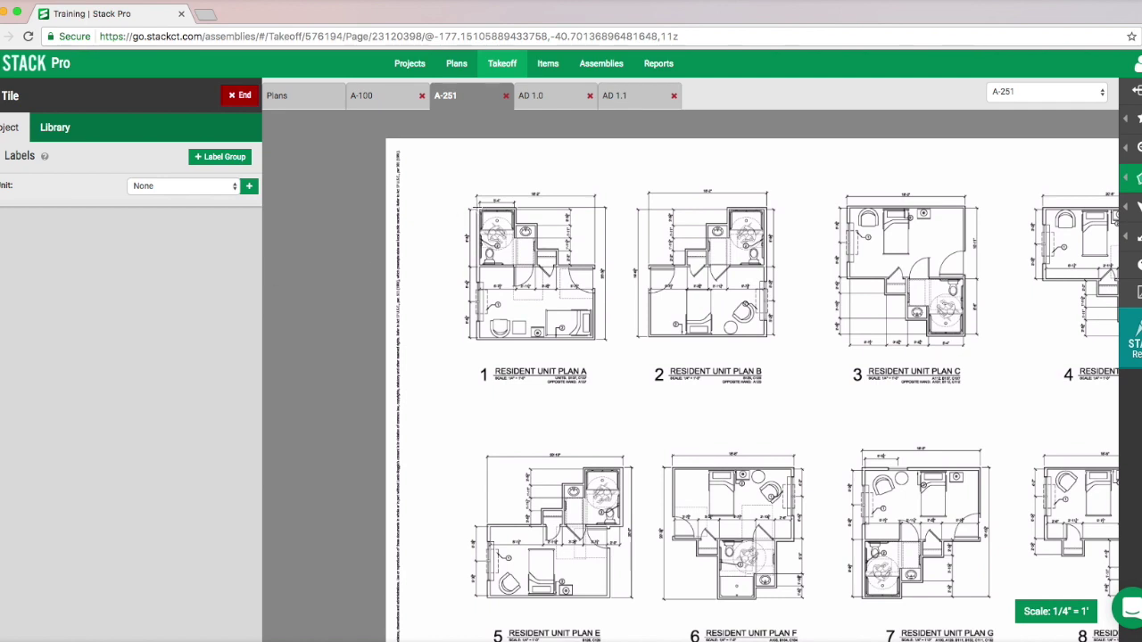
Trace a polygon area of about 285 ft² around the outer walls of Resident Unit Plan A, removing the misplaced corner.
click(478, 207)
click(515, 207)
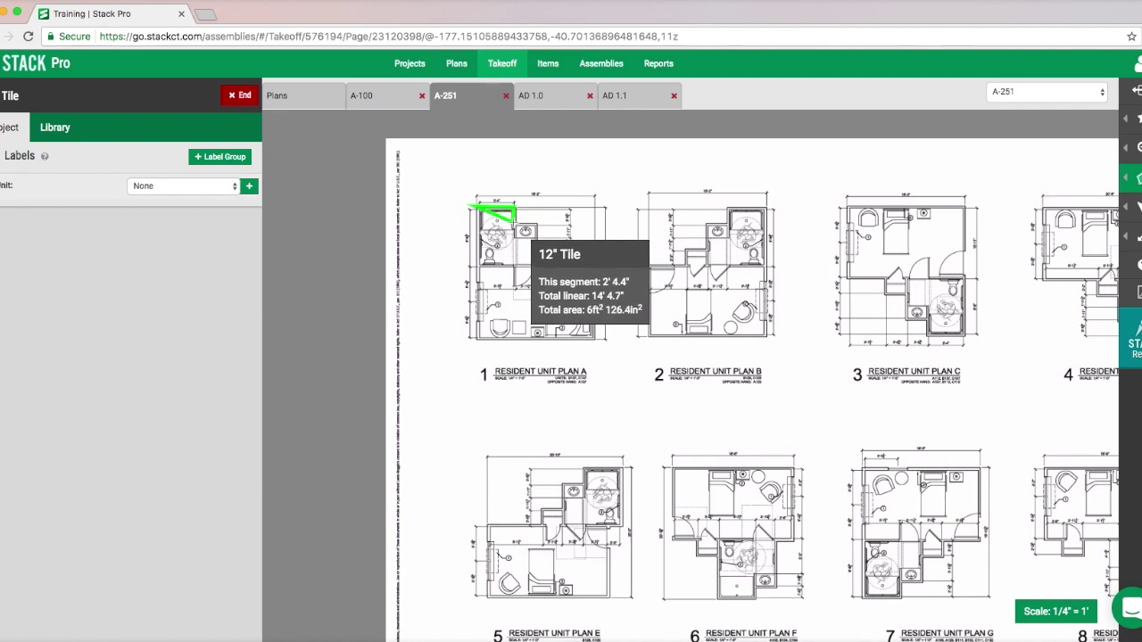
click(515, 223)
click(534, 223)
click(534, 261)
click(578, 243)
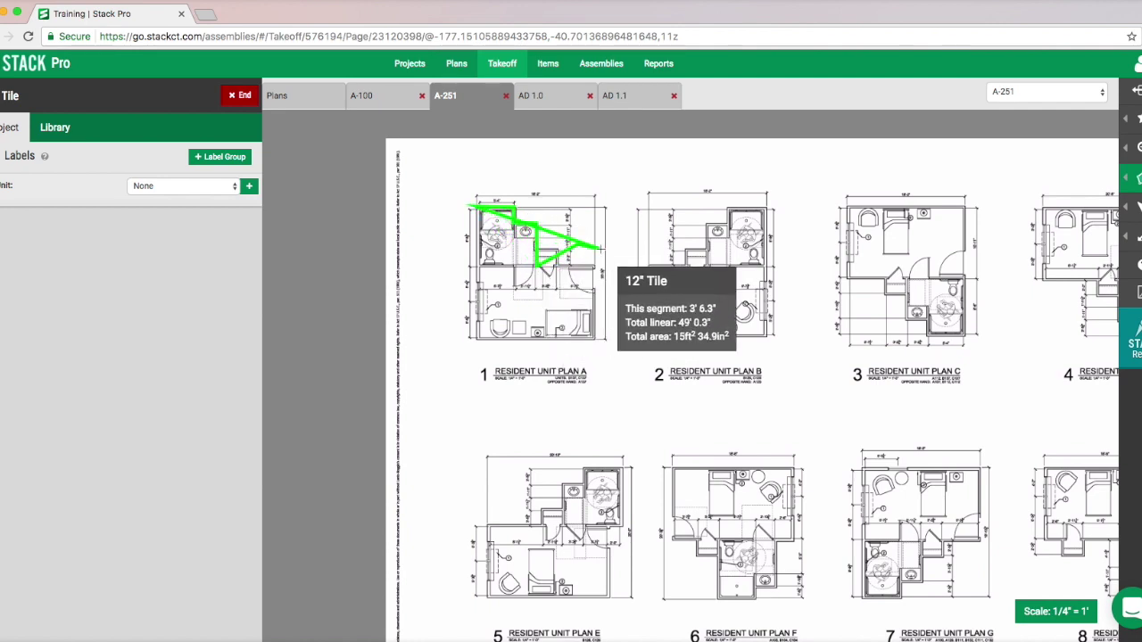
key(BackSpace)
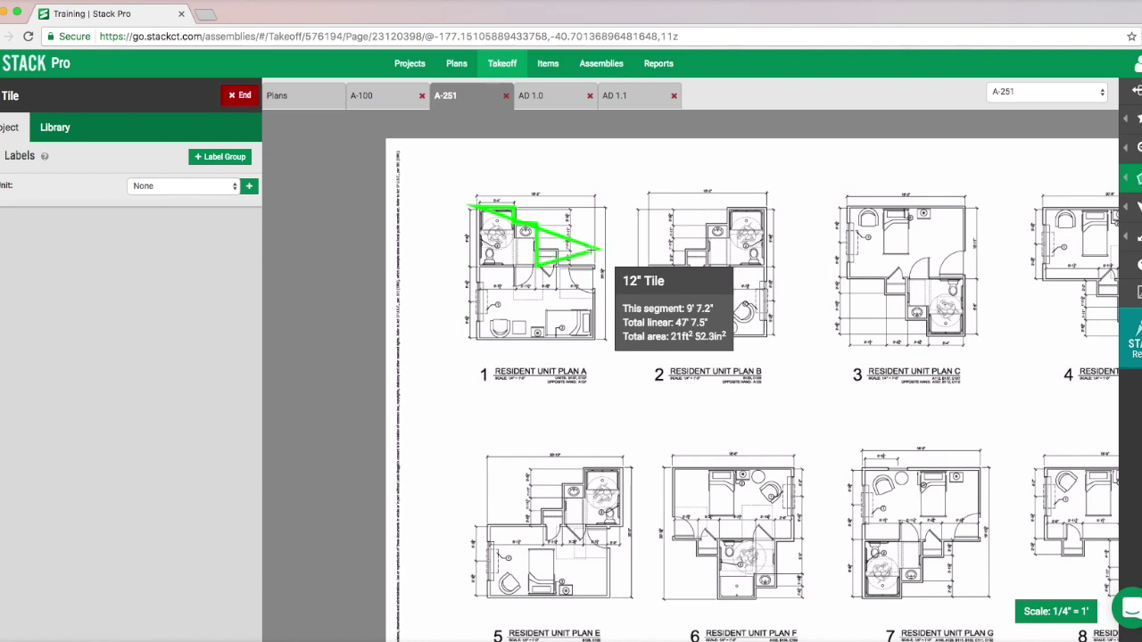
click(592, 265)
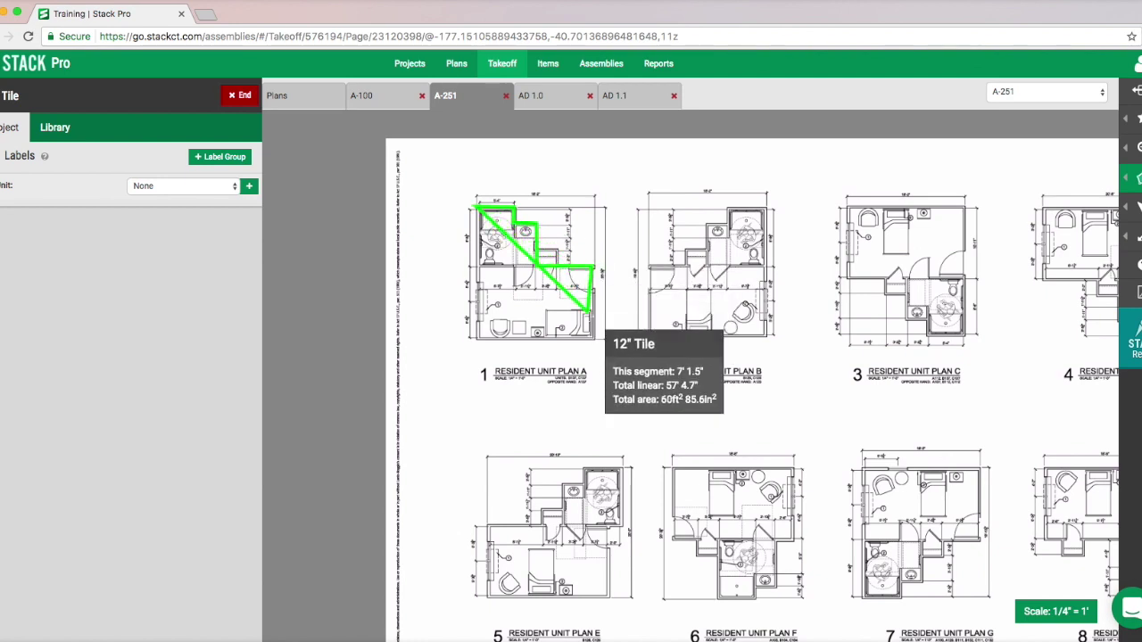
click(593, 336)
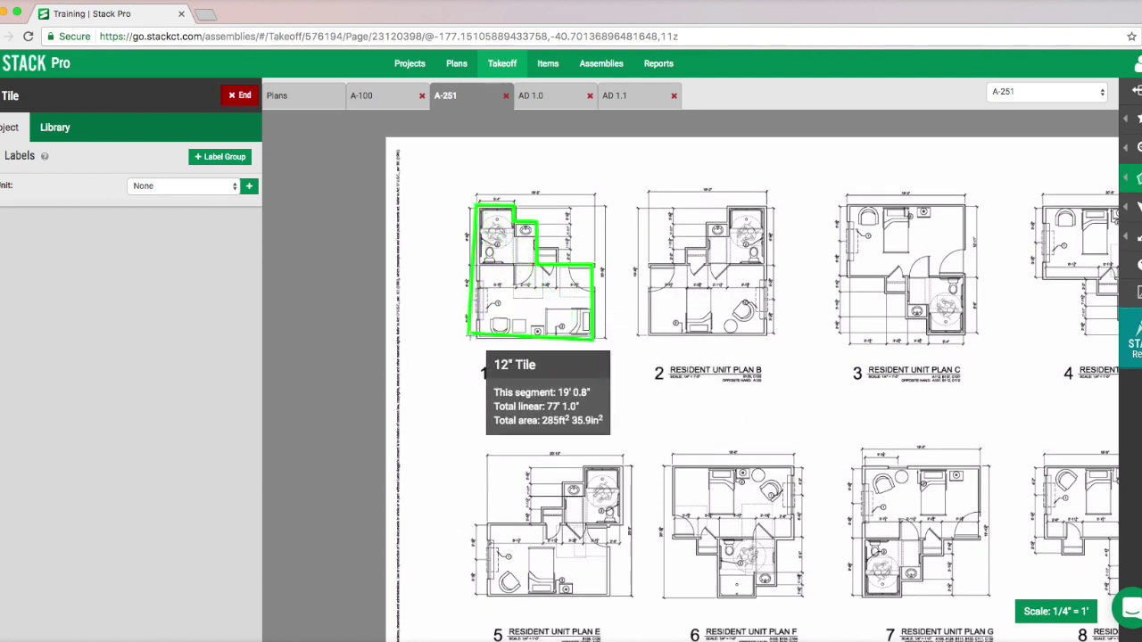
double_click(473, 335)
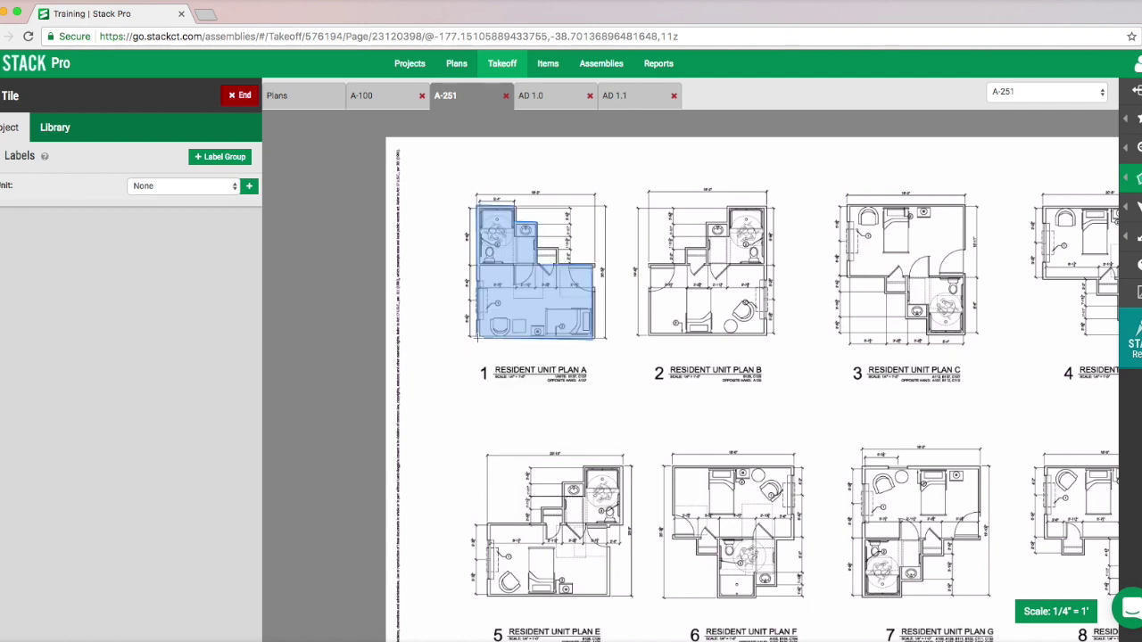
Measure the main room of Resident Unit Plan B, excluding the bathroom, with a Rectangle area.
mouse_move(683, 324)
mouse_down()
mouse_move(571, 247)
mouse_move(570, 261)
mouse_up()
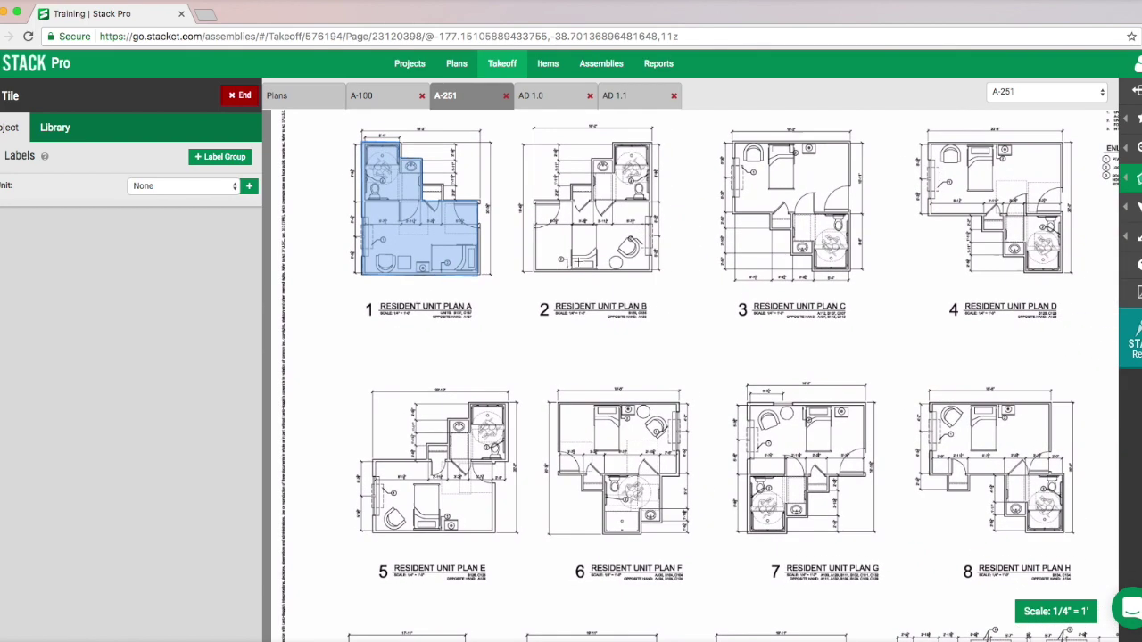
click(1126, 178)
click(1048, 206)
click(533, 201)
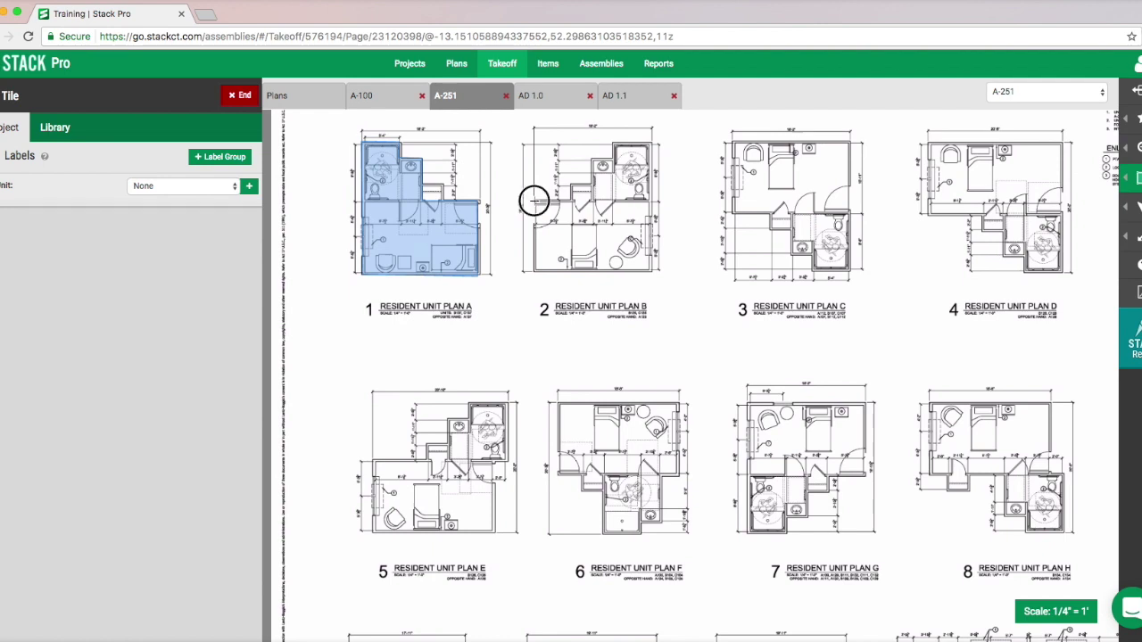
click(653, 274)
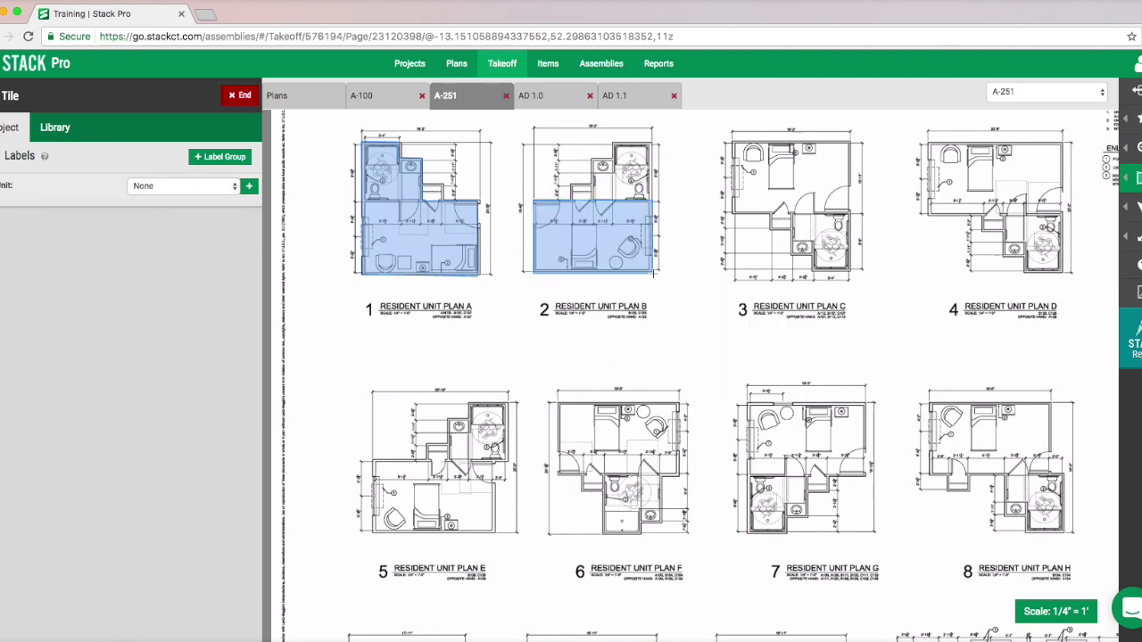
Trace a Polygon area of about 270 ft² around the outer walls of Resident Unit Plan C and end the 12" Tile takeoff.
mouse_move(1122, 177)
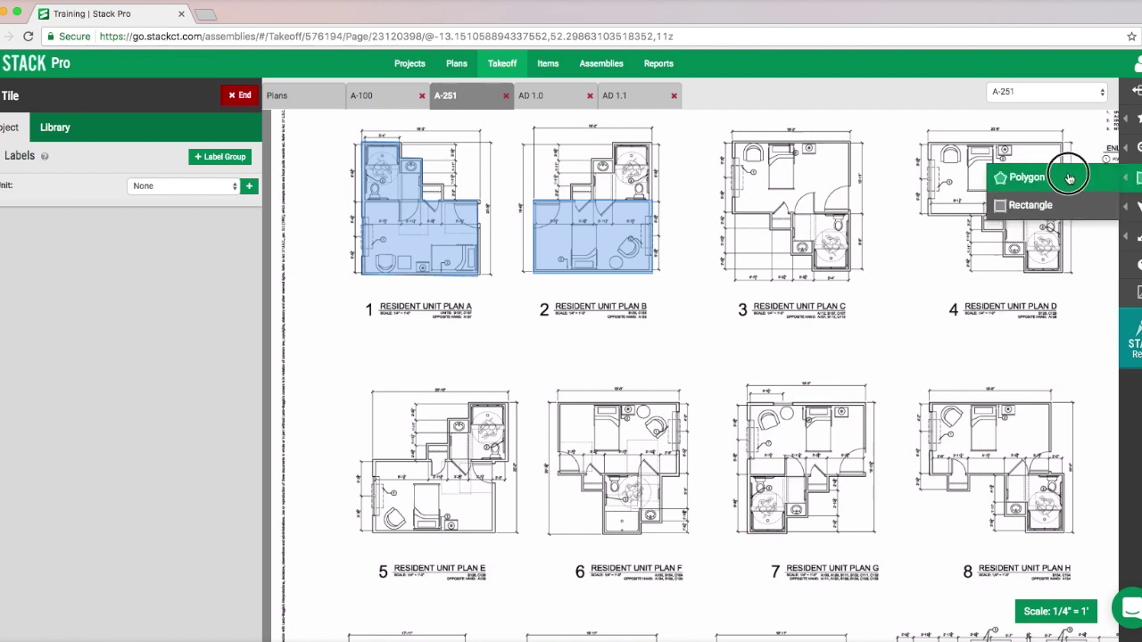
click(1071, 177)
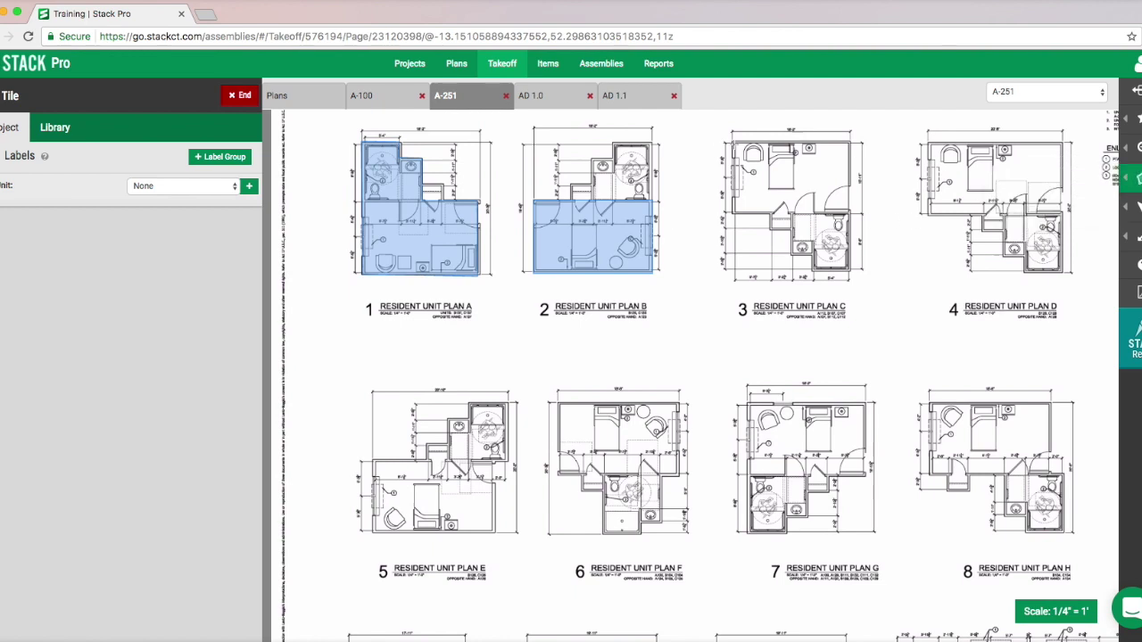
click(733, 141)
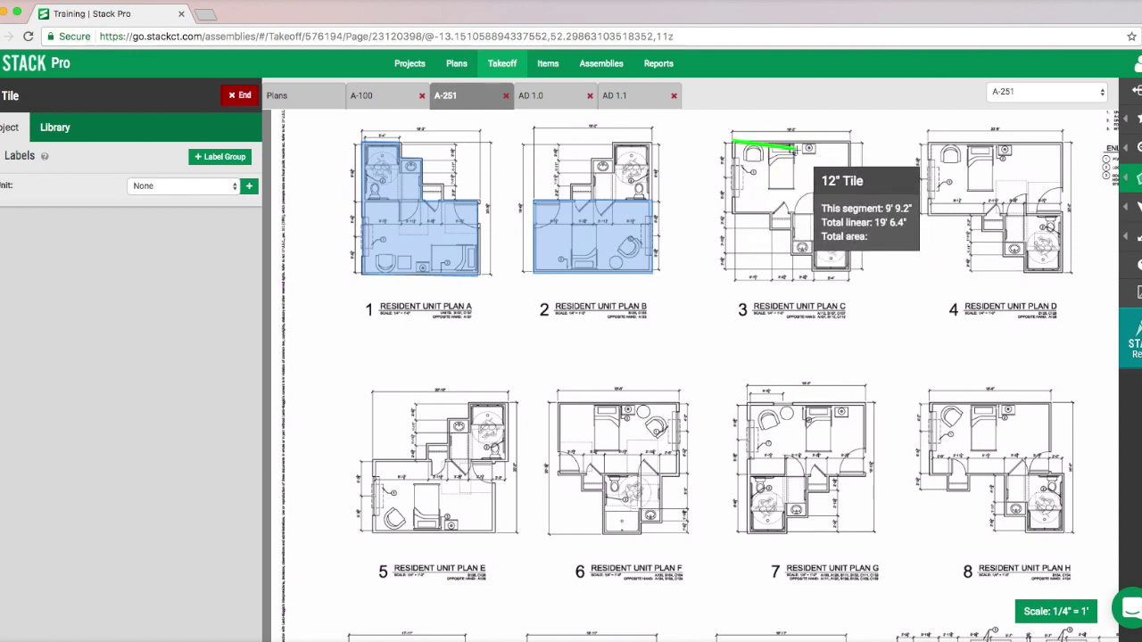
click(849, 141)
click(854, 264)
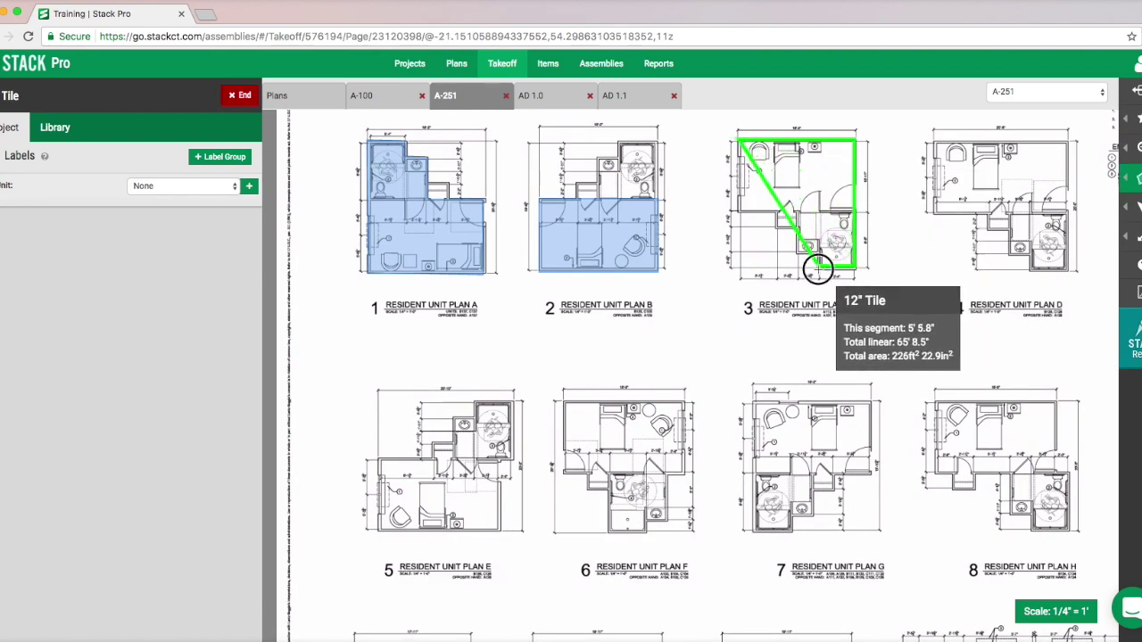
click(821, 265)
click(819, 249)
click(799, 249)
click(798, 230)
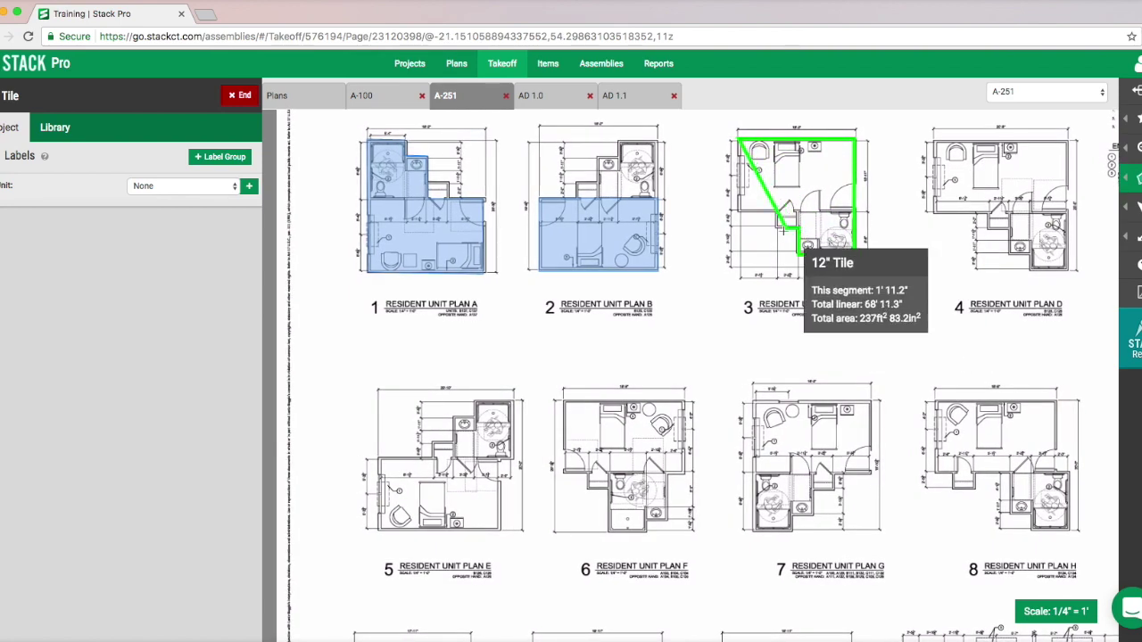
click(777, 231)
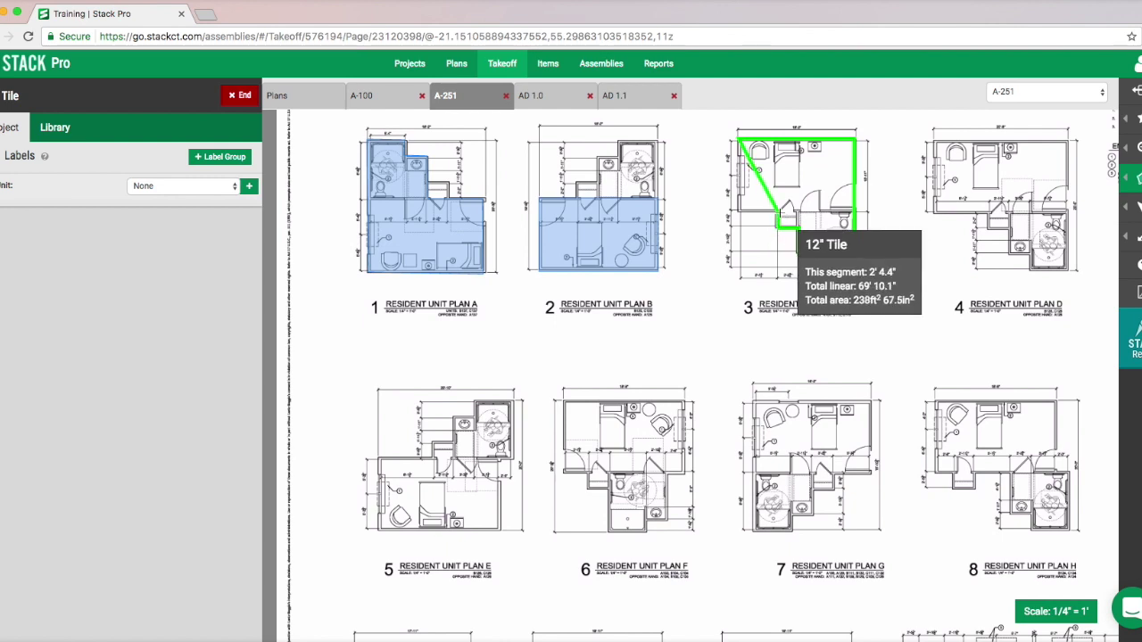
click(778, 214)
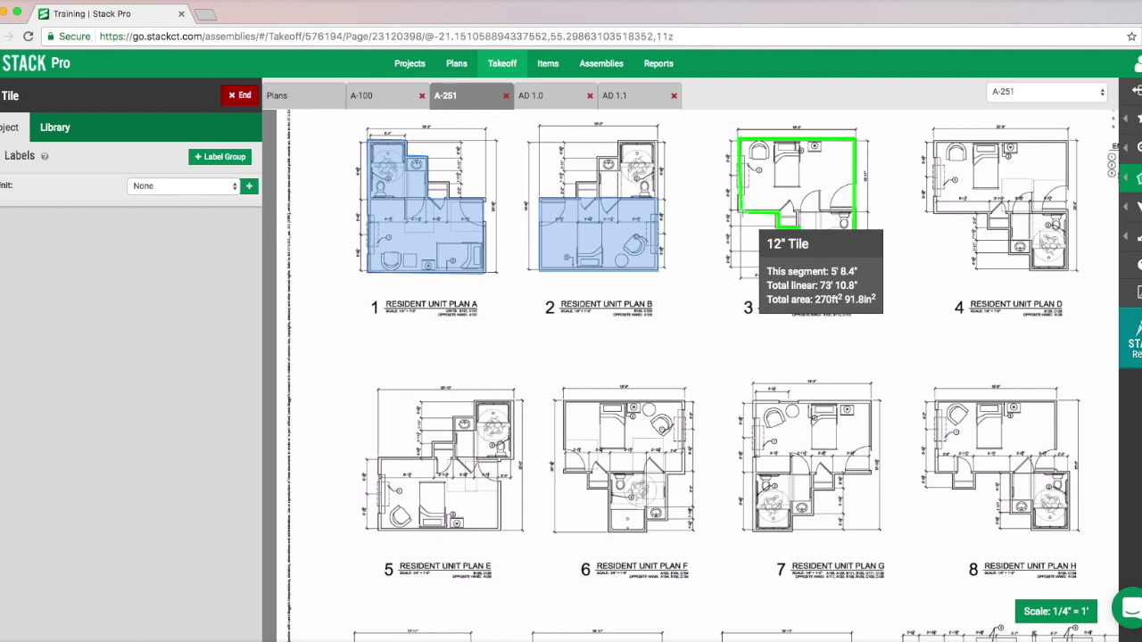
double_click(738, 214)
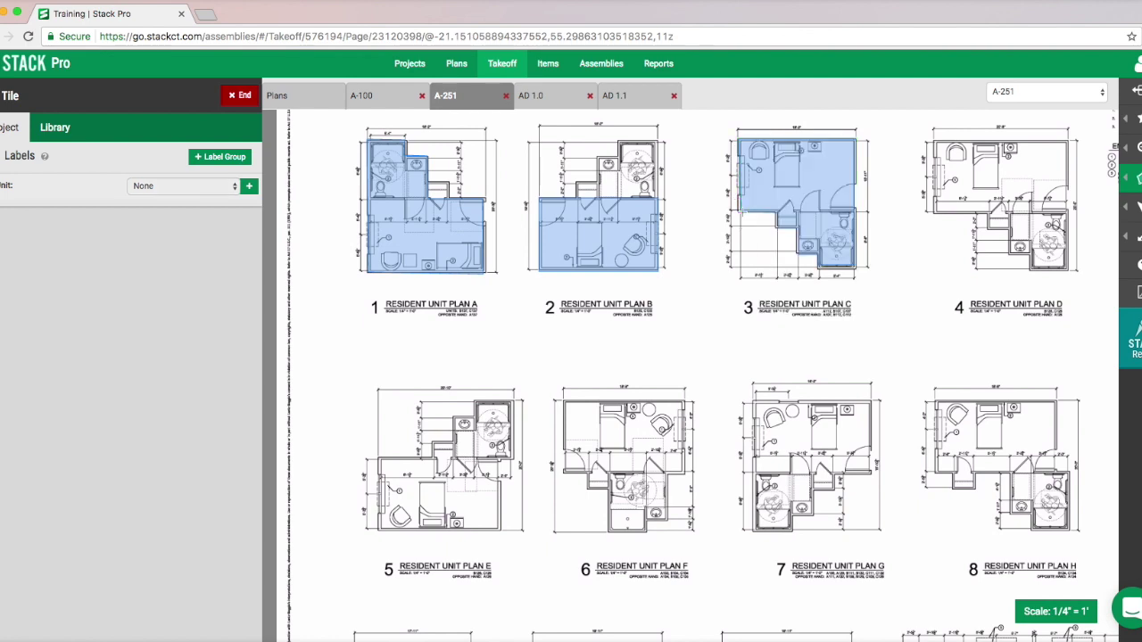
click(237, 96)
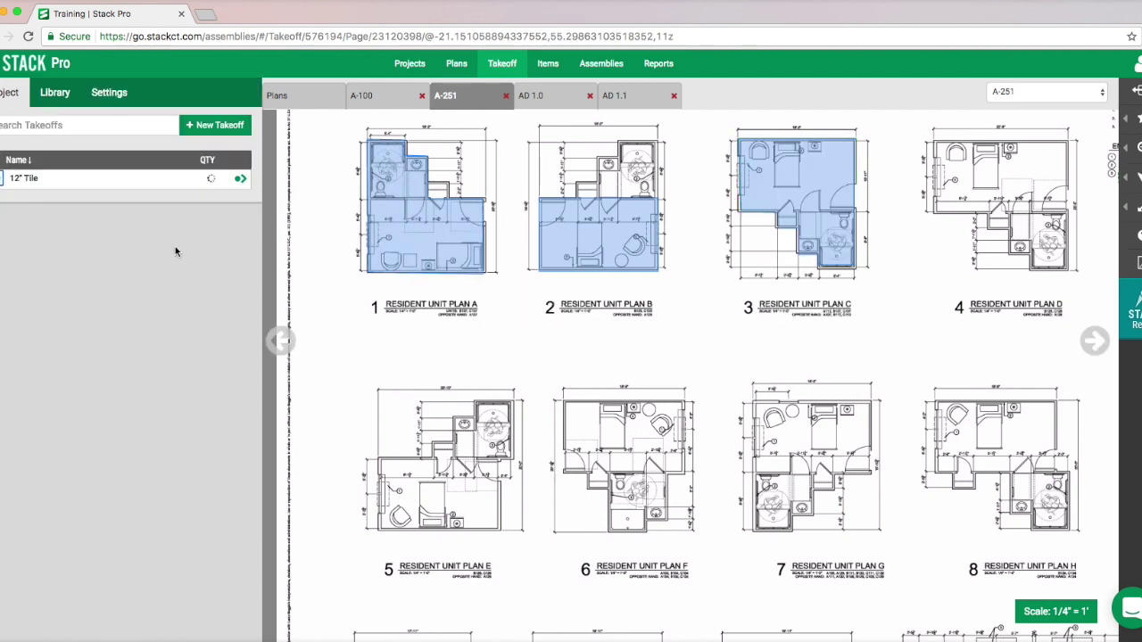
Create a takeoff named Trim with the Linear measurement type and start measuring.
click(206, 130)
click(87, 152)
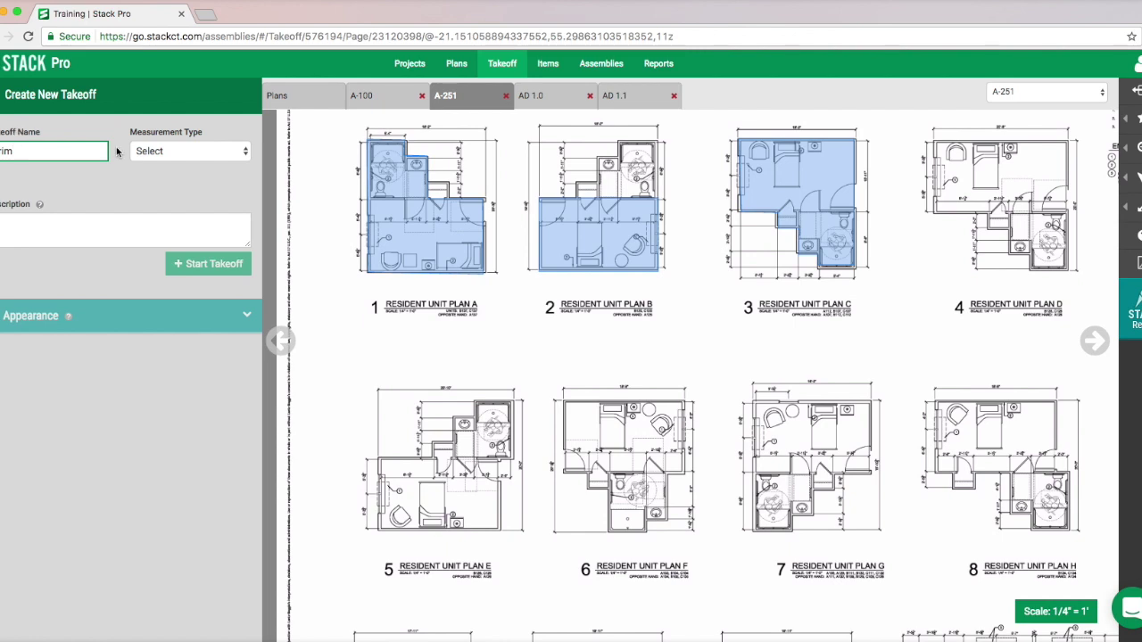
click(168, 155)
click(170, 181)
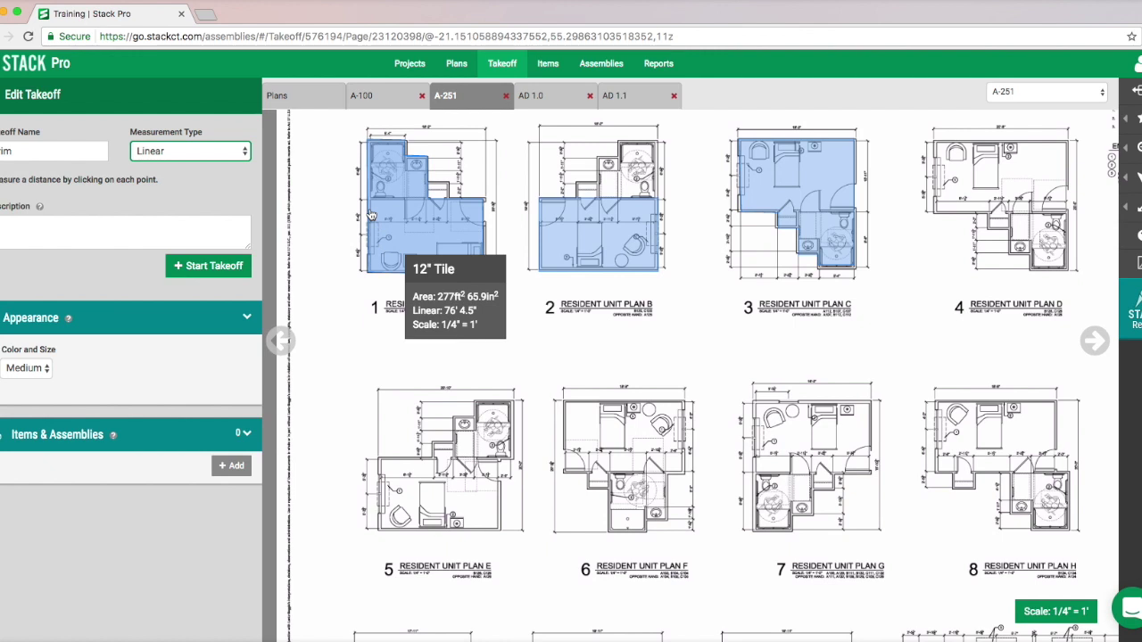
click(211, 268)
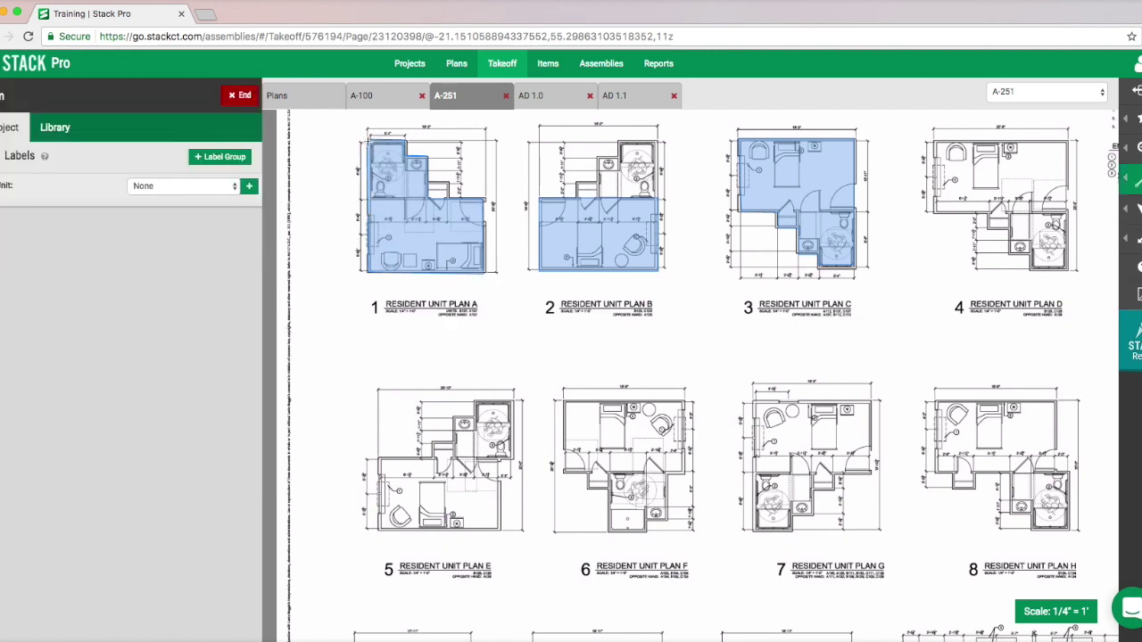
Trace the Trim line around the full outer perimeter of Resident Unit Plan A and end the takeoff.
click(367, 141)
click(368, 271)
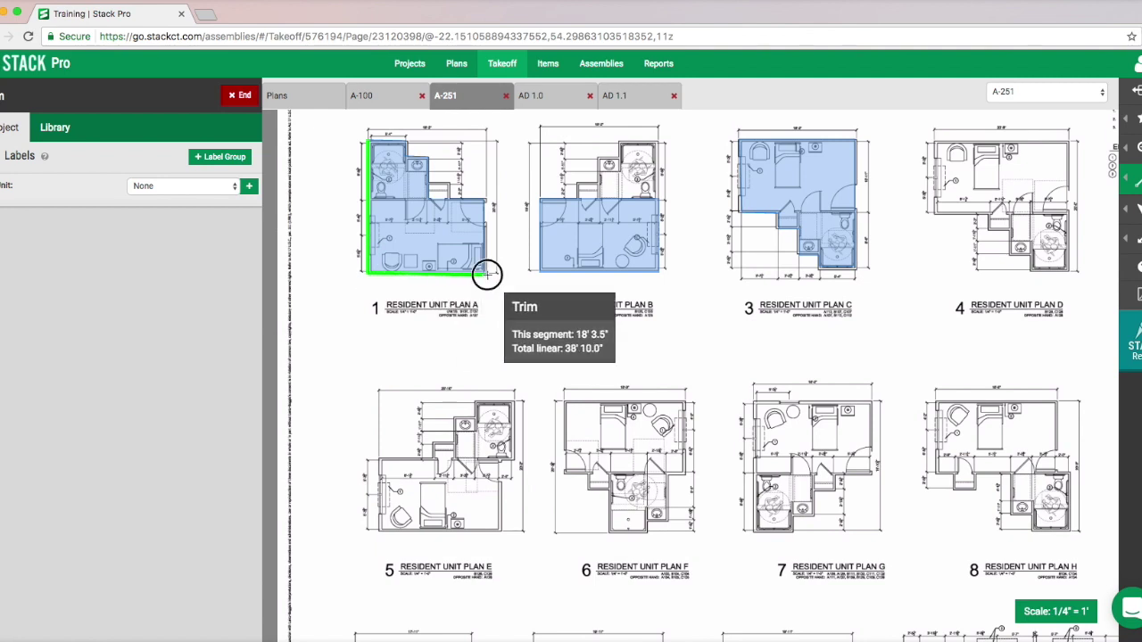
click(486, 273)
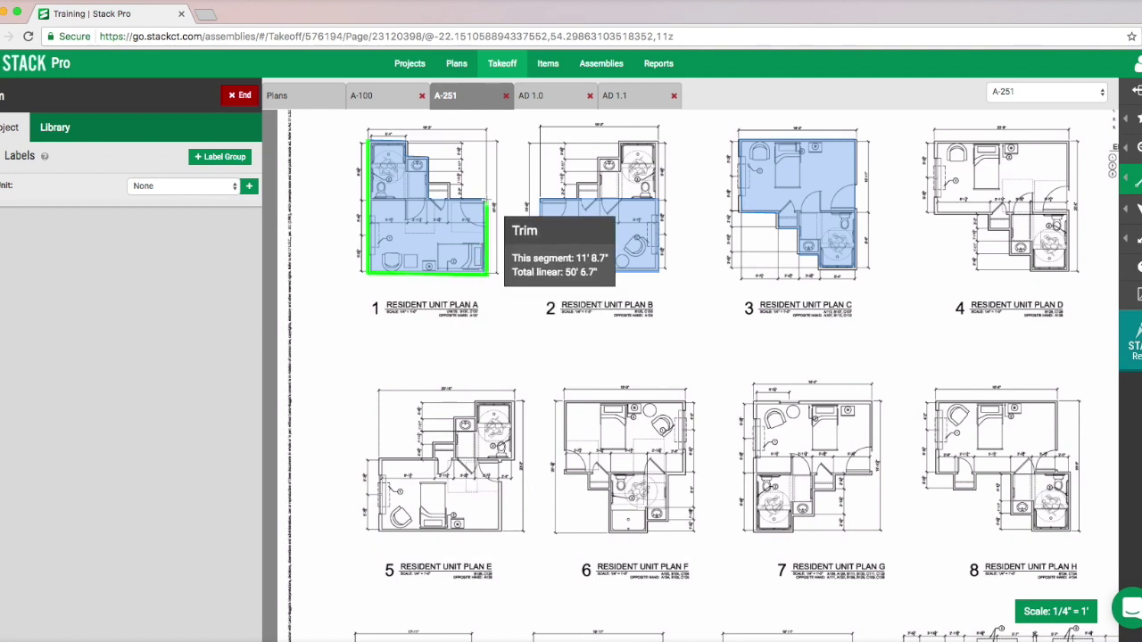
click(487, 199)
click(425, 199)
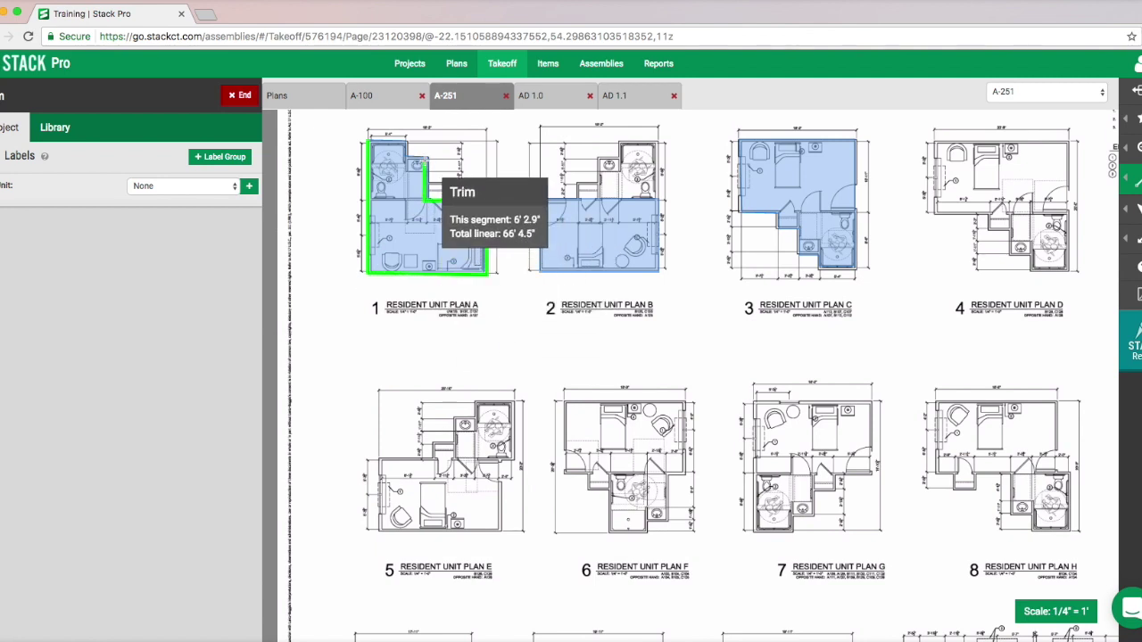
click(426, 158)
click(410, 159)
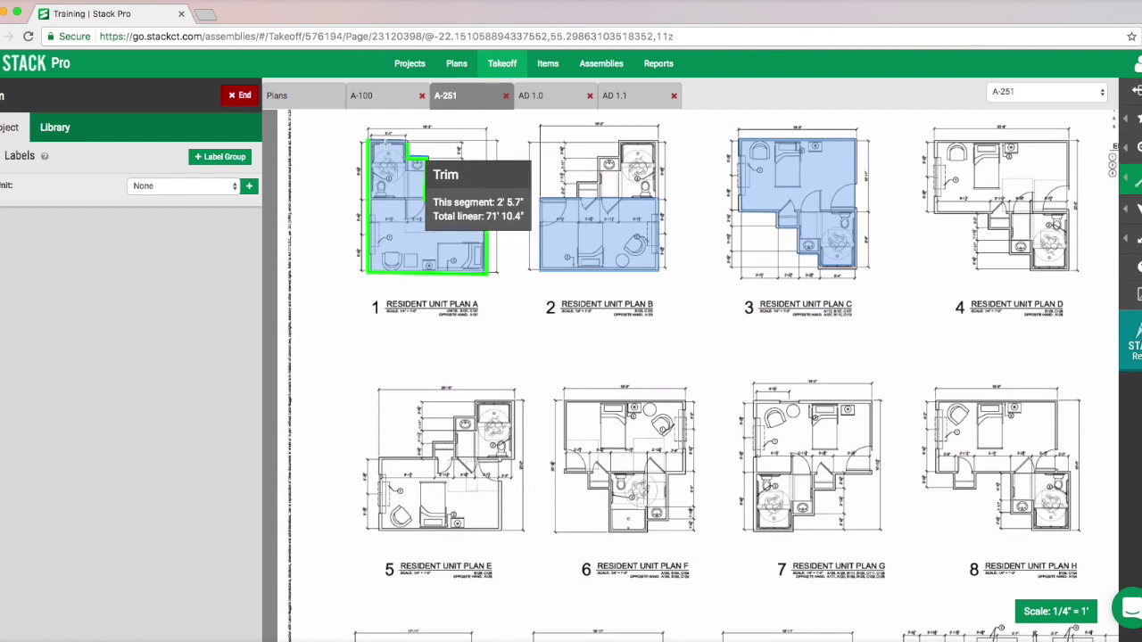
click(399, 143)
double_click(367, 143)
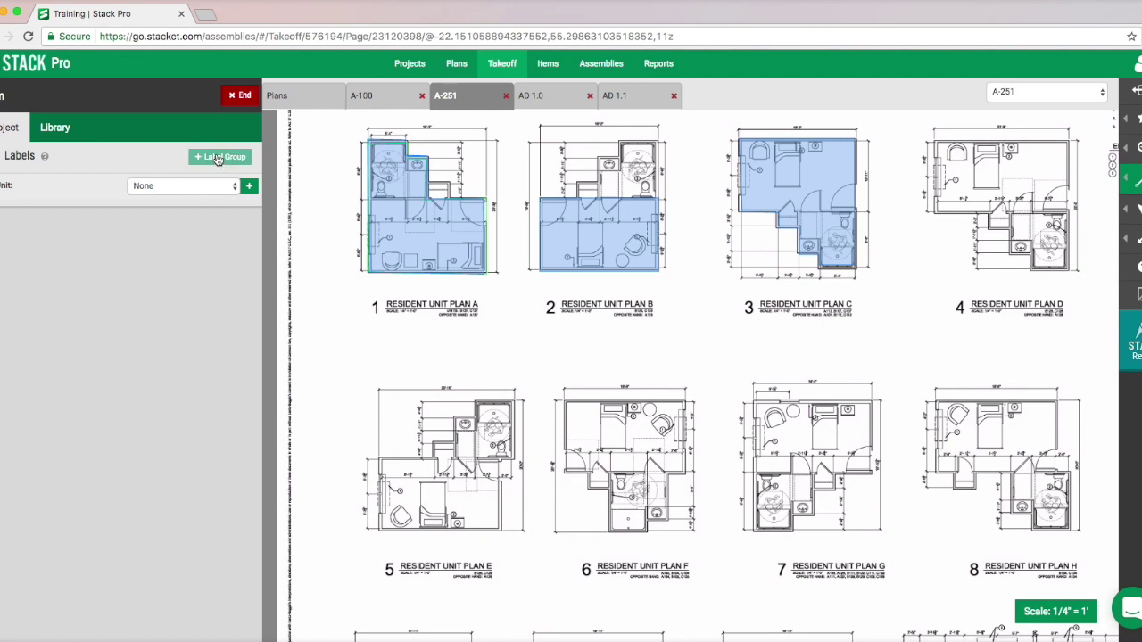
click(239, 95)
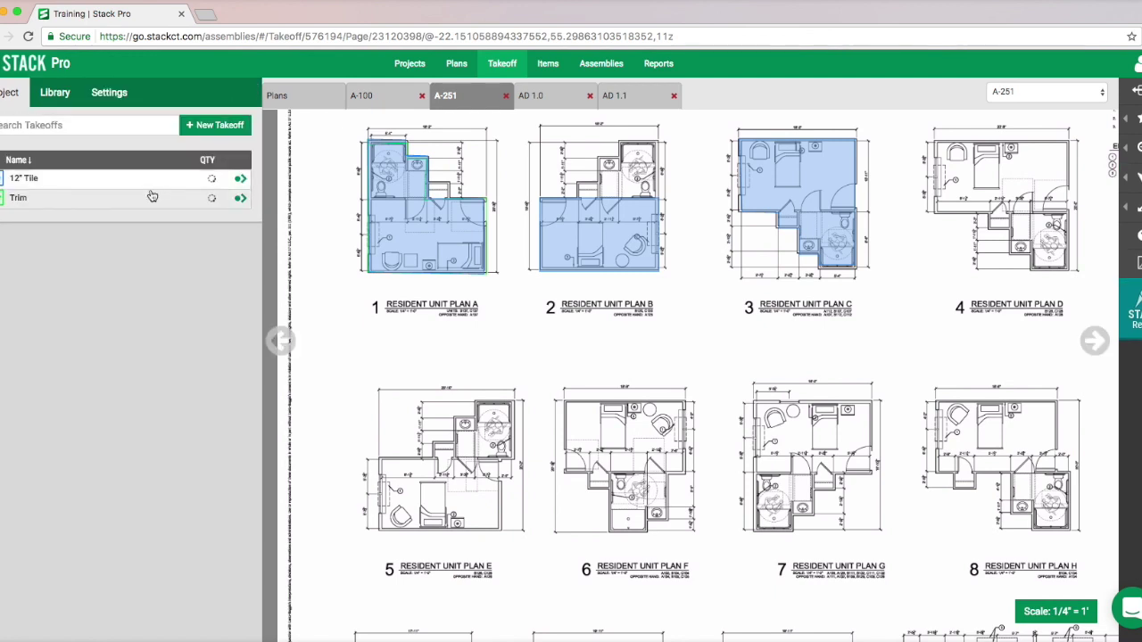
Create a Count takeoff named Duplex Outlets and mark outlets in Resident Unit Plans A and B.
click(227, 130)
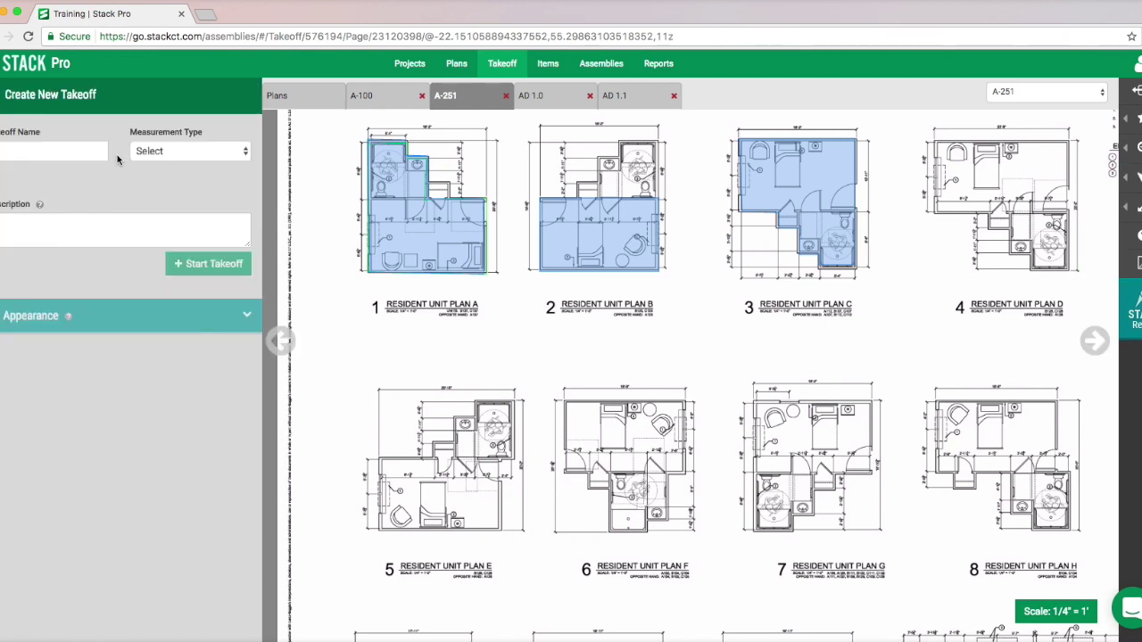
click(96, 150)
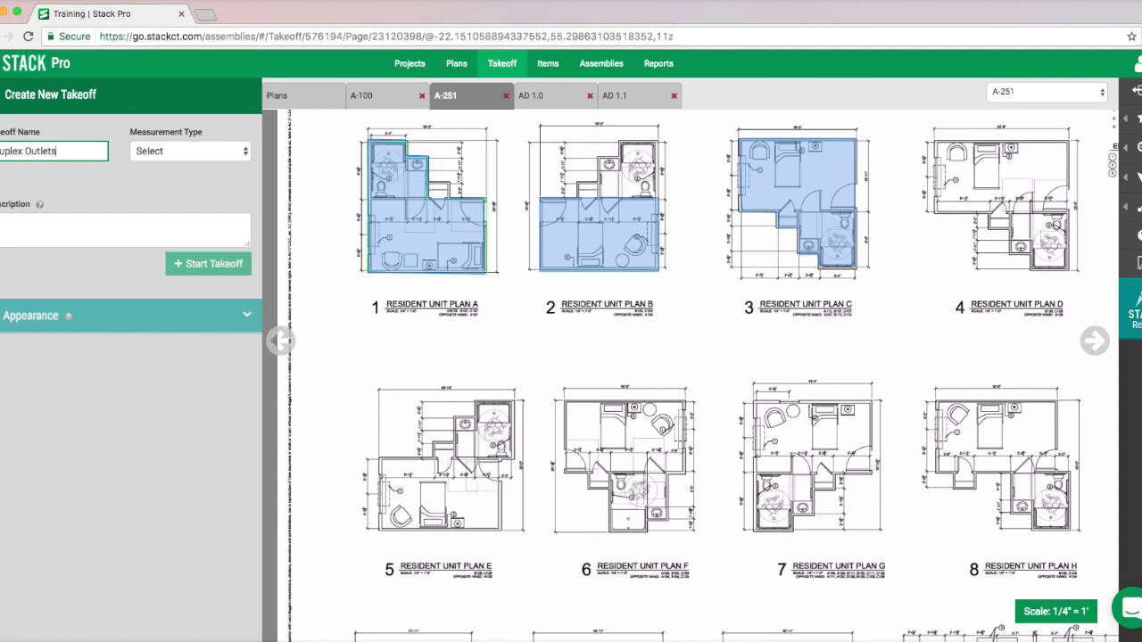
click(183, 153)
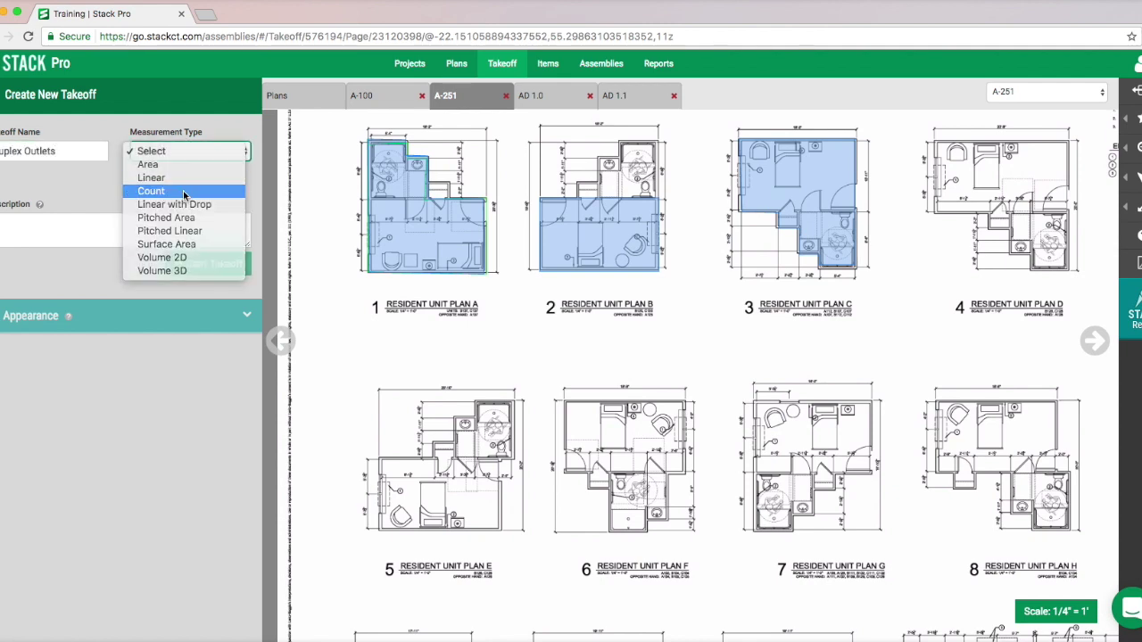
click(169, 190)
click(194, 279)
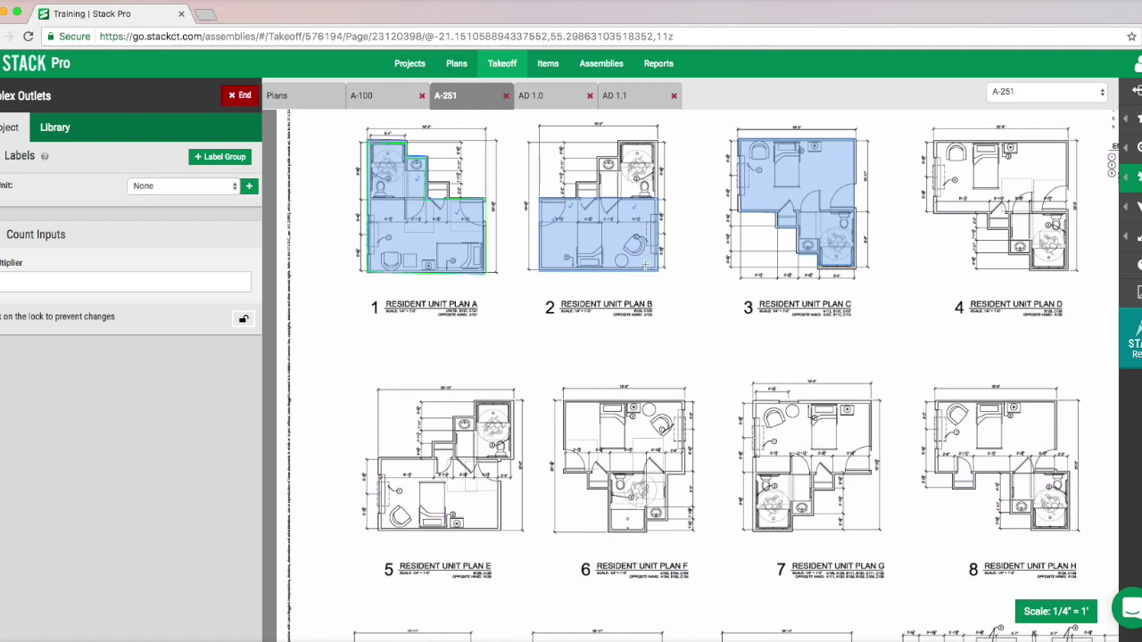
click(240, 95)
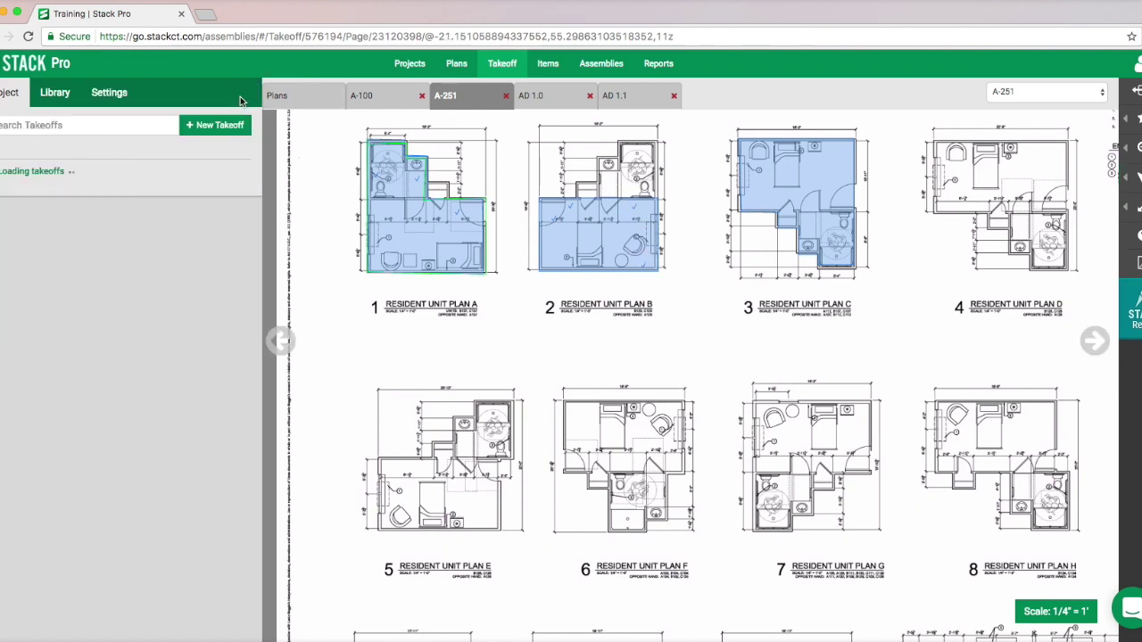
Create a takeoff named Shingle roof with the Pitched Area measurement type, start it and end it without measuring.
click(214, 129)
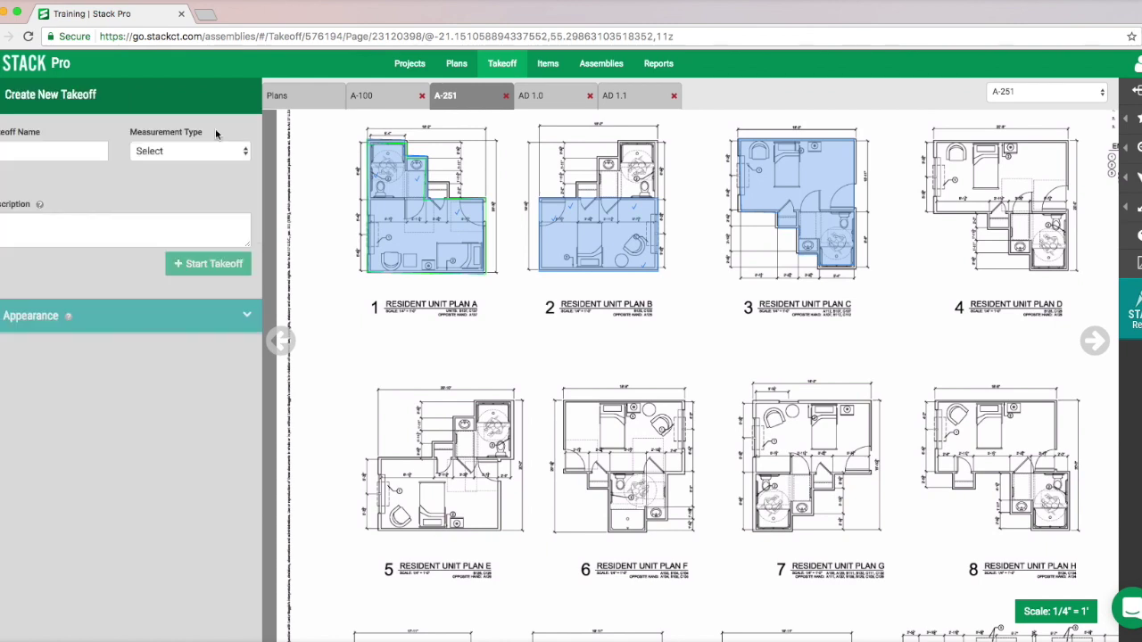
click(68, 153)
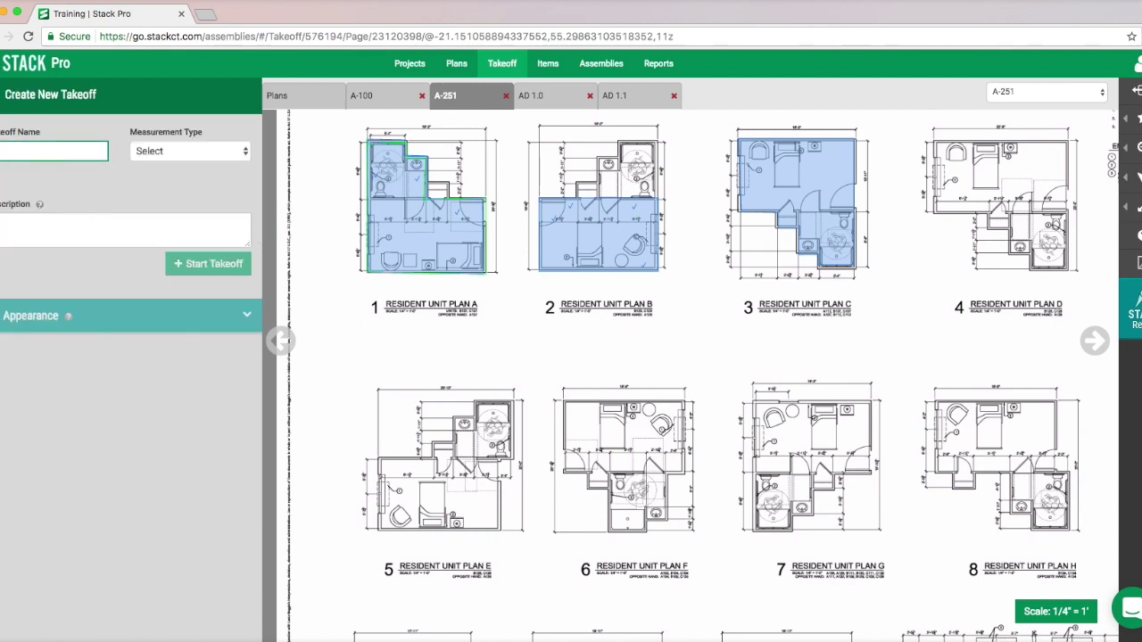
text(Shingle)
text( roof)
click(136, 154)
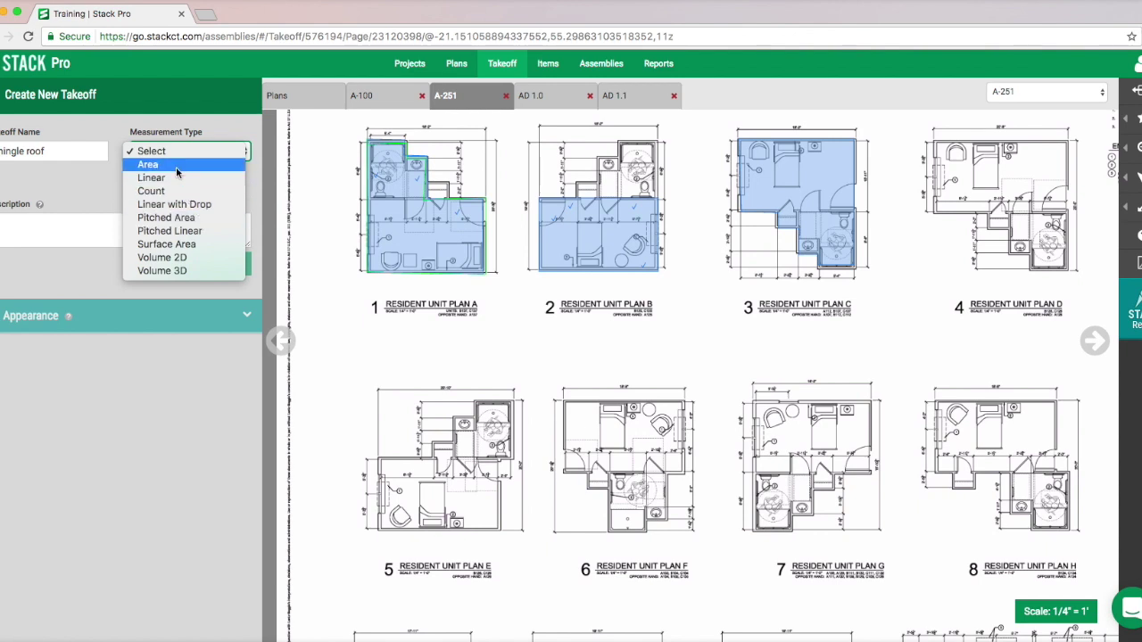
click(187, 219)
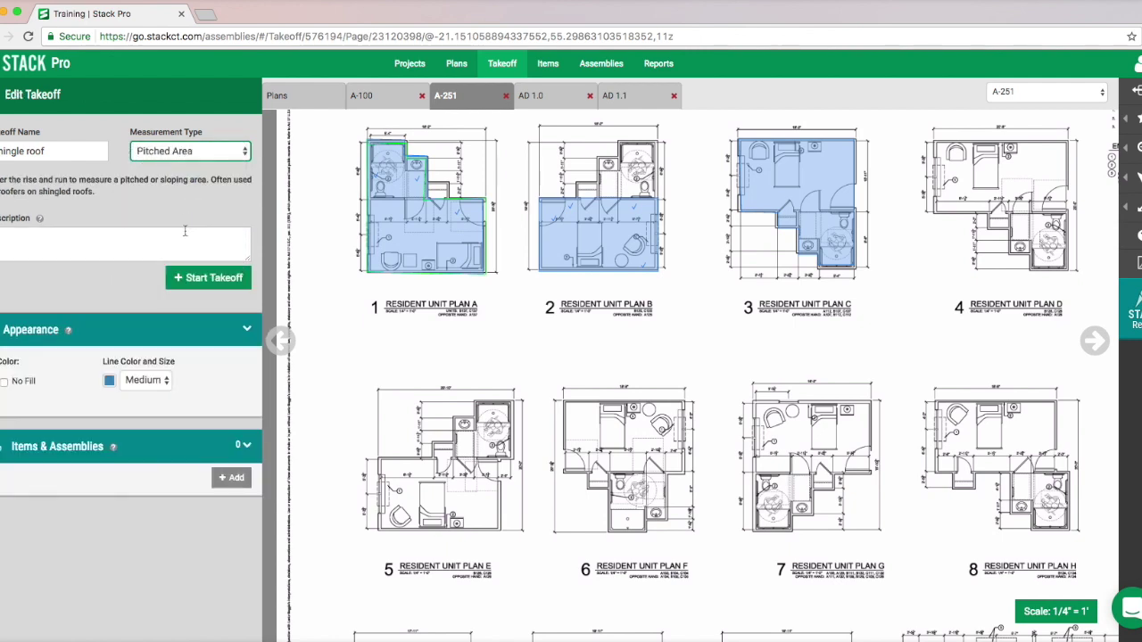
click(194, 280)
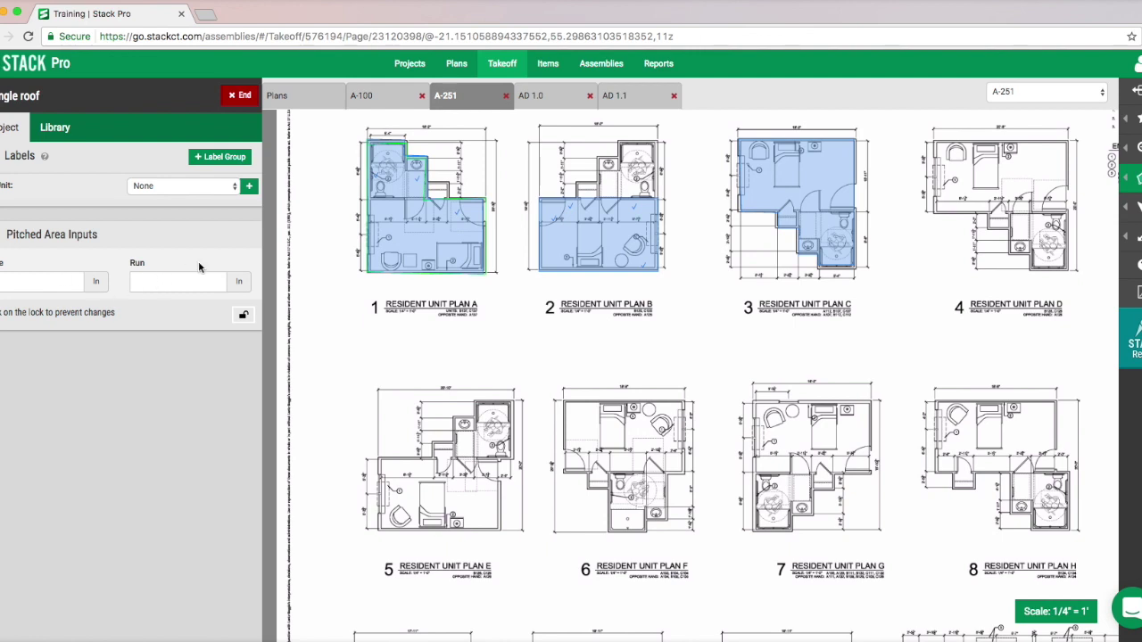
click(239, 95)
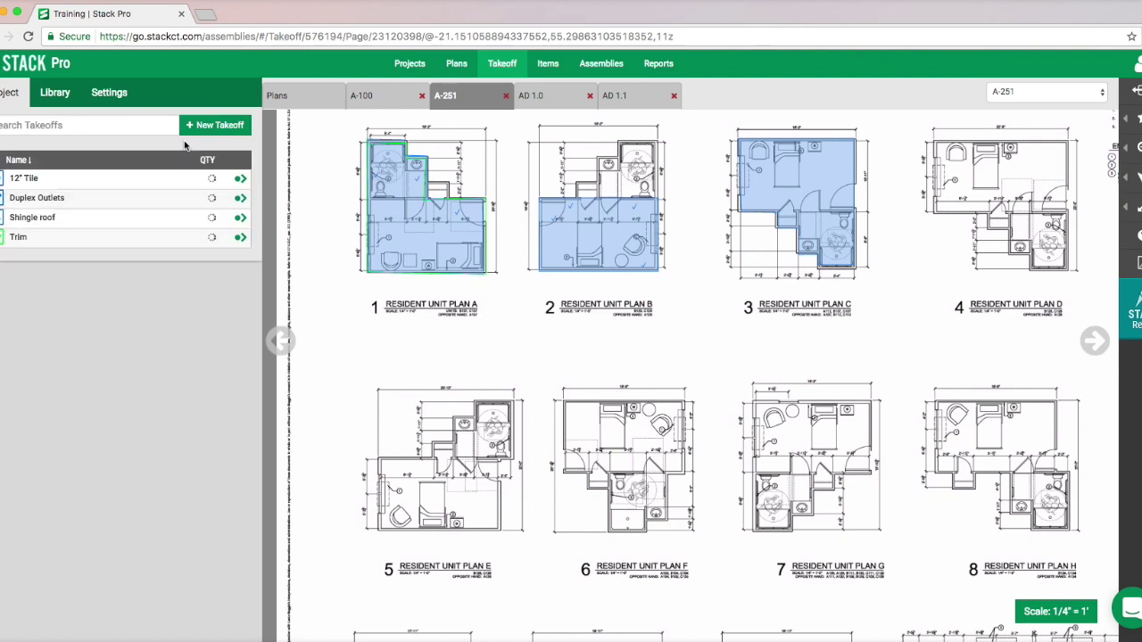
Create a takeoff named Outlet w/drop with the Linear with Drop measurement type and start measuring.
click(214, 125)
click(207, 152)
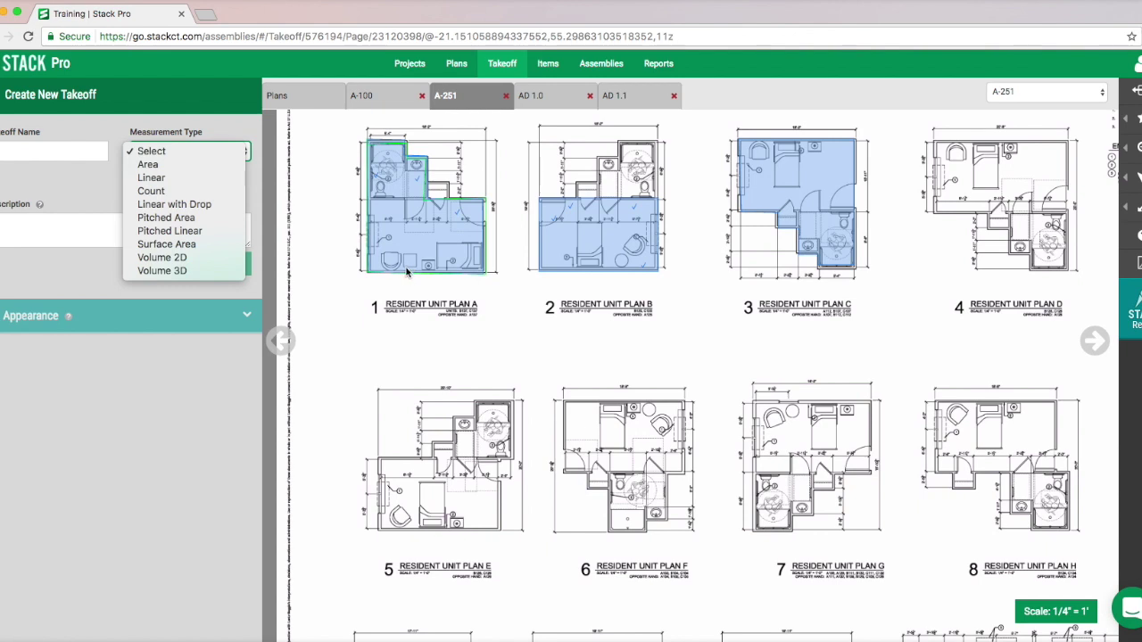
click(189, 205)
click(74, 154)
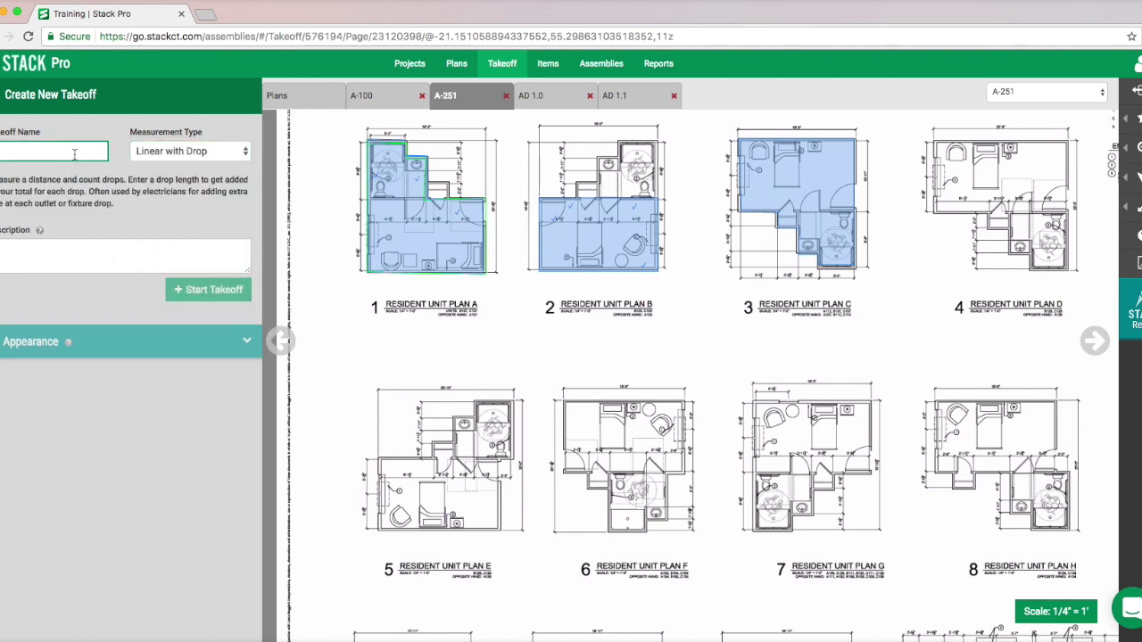
text(Outlet w/drop)
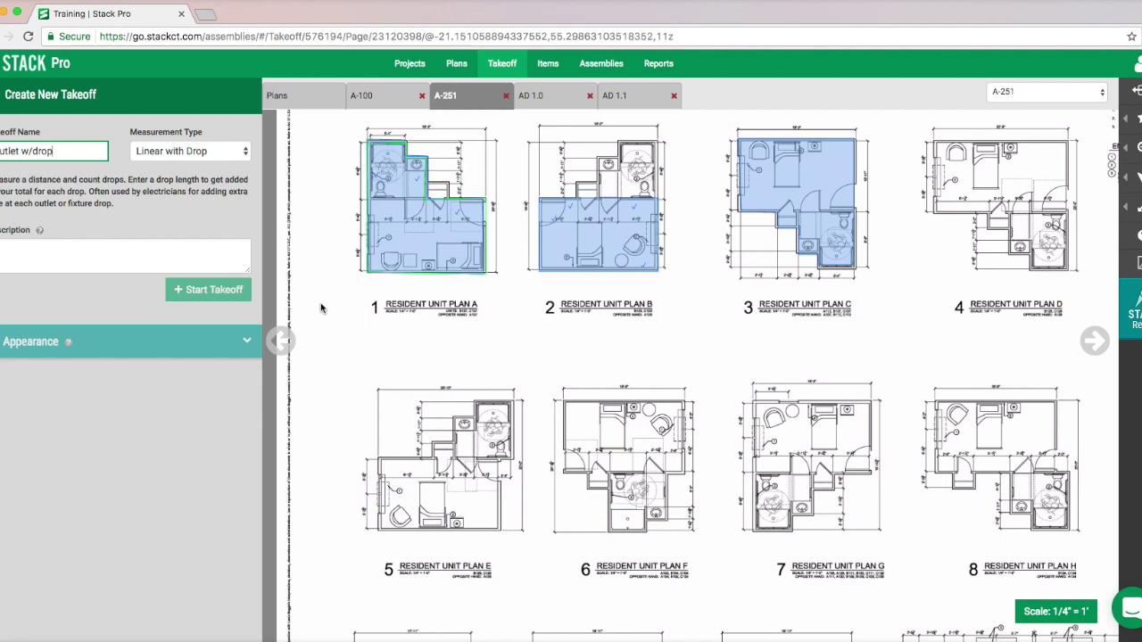
click(226, 285)
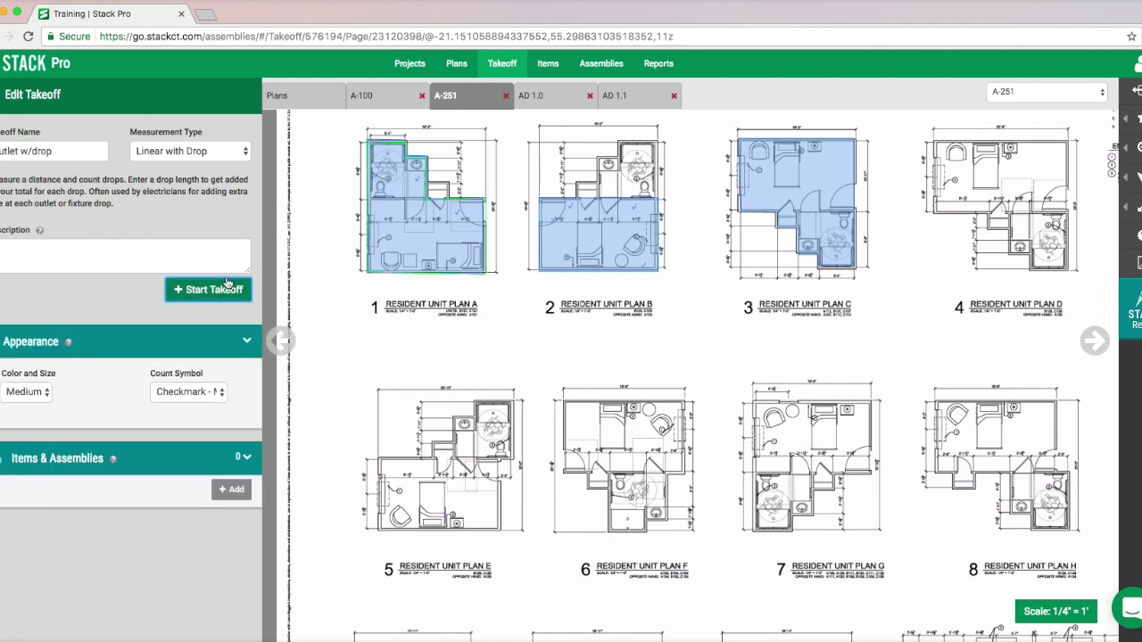
click(214, 290)
Start the Outlet w/drop line along the upper bathroom wall of Resident Unit Plan E, with a drop mid-wall and none at the outer corner.
click(65, 285)
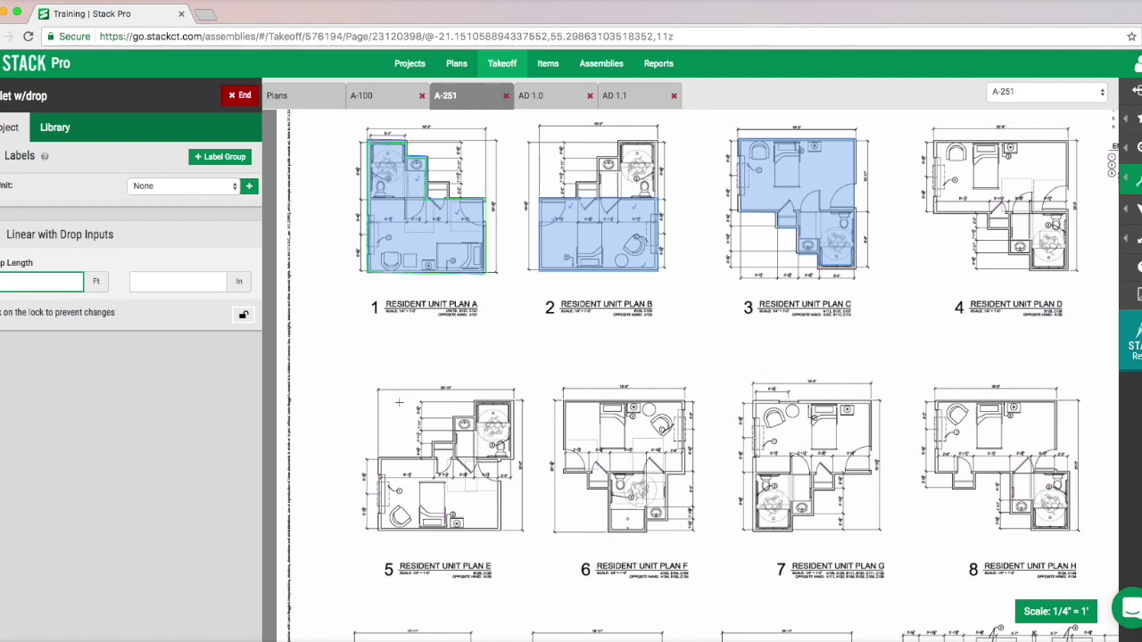
click(470, 400)
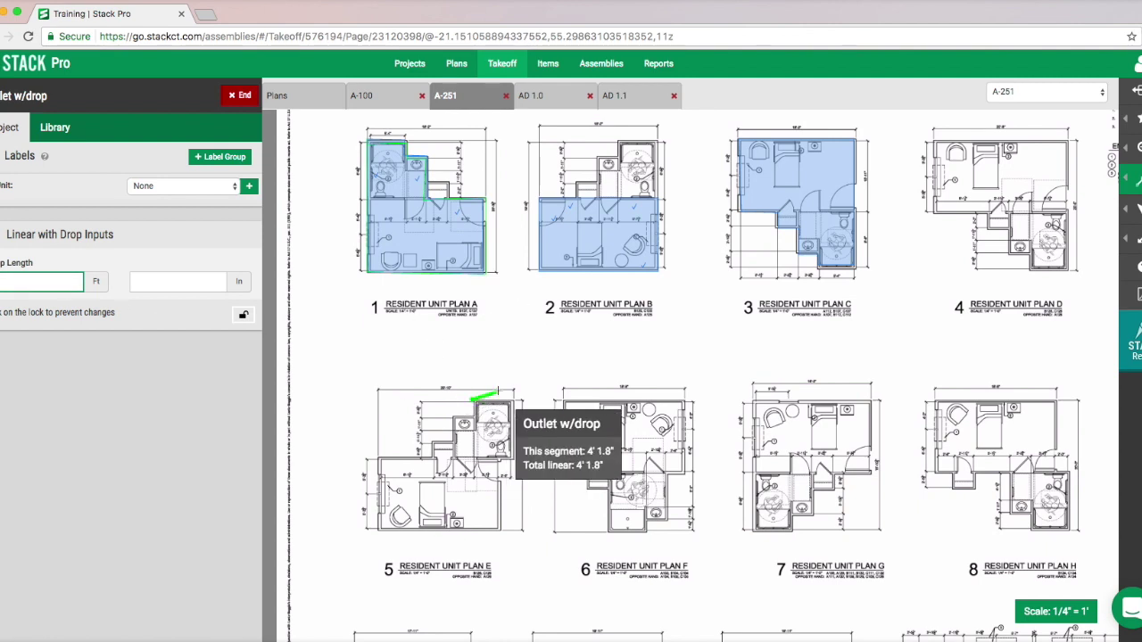
scroll(499, 400, up, 6)
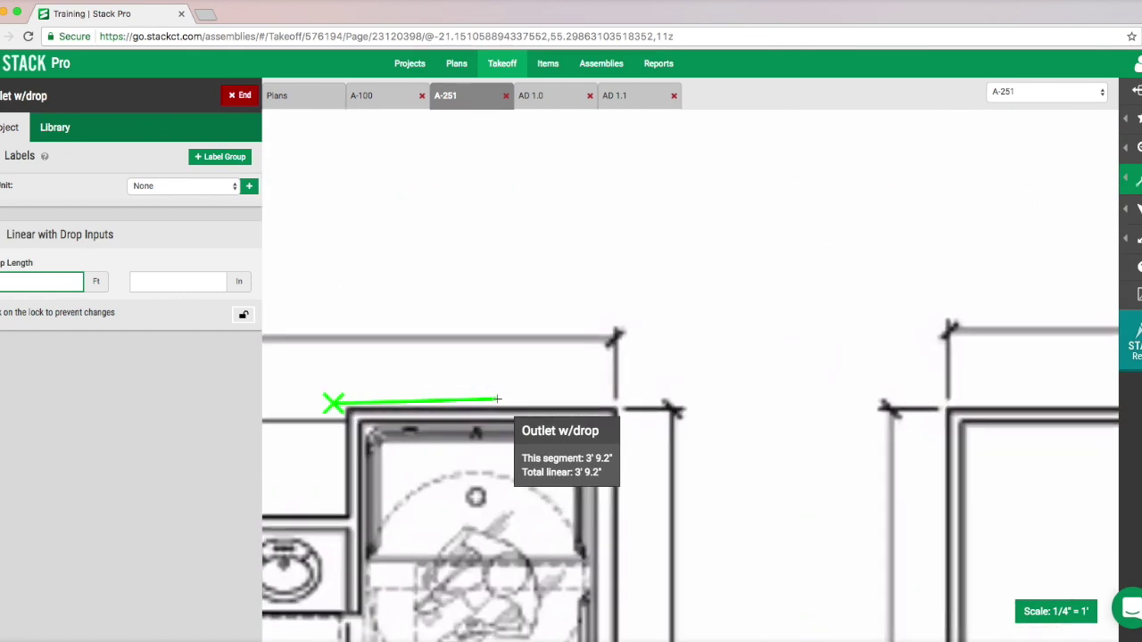
scroll(499, 399, down, 2)
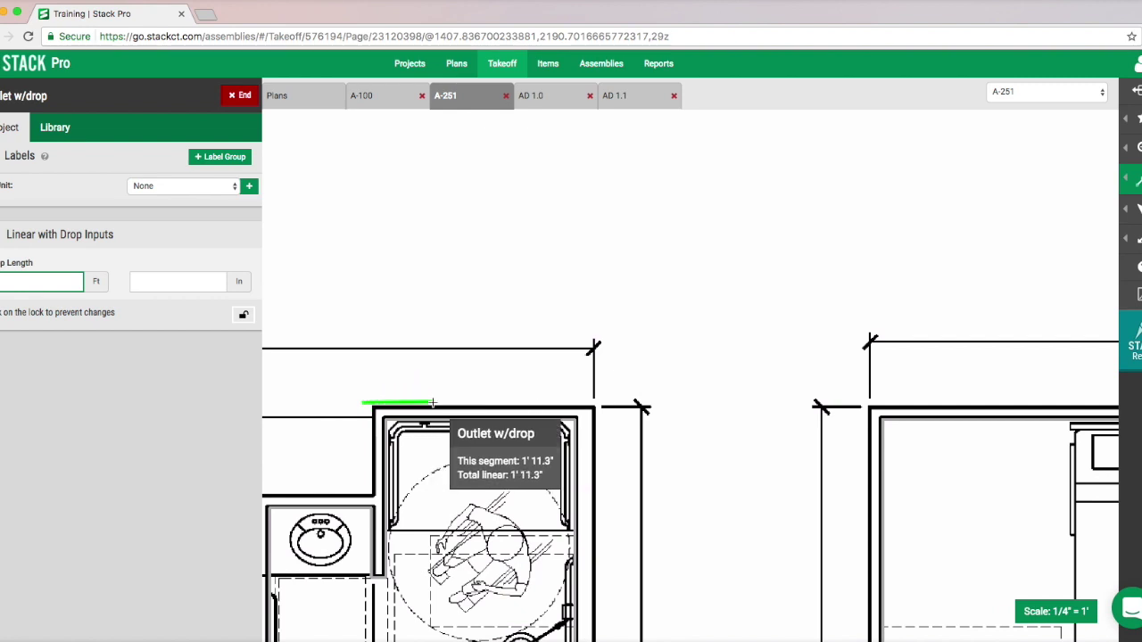
click(487, 404)
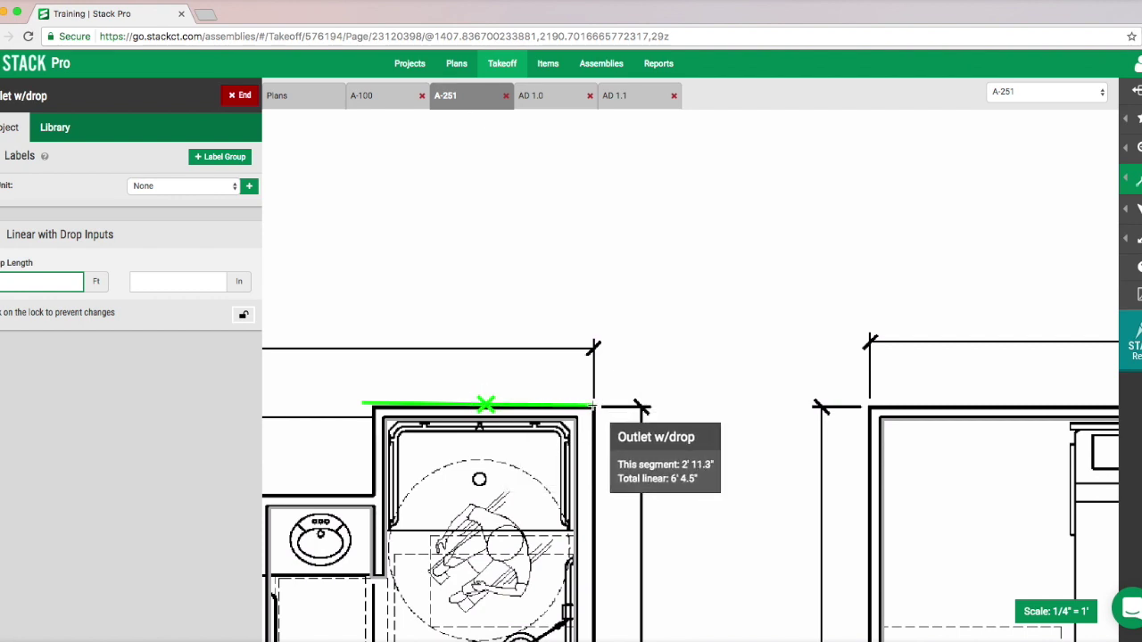
click(593, 404)
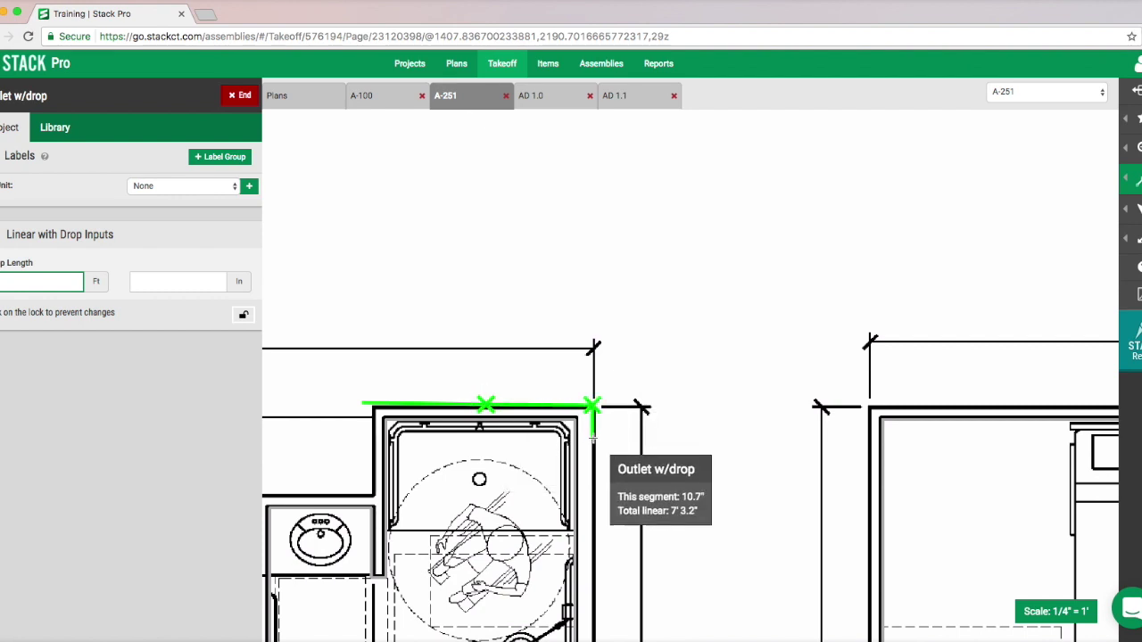
key(d)
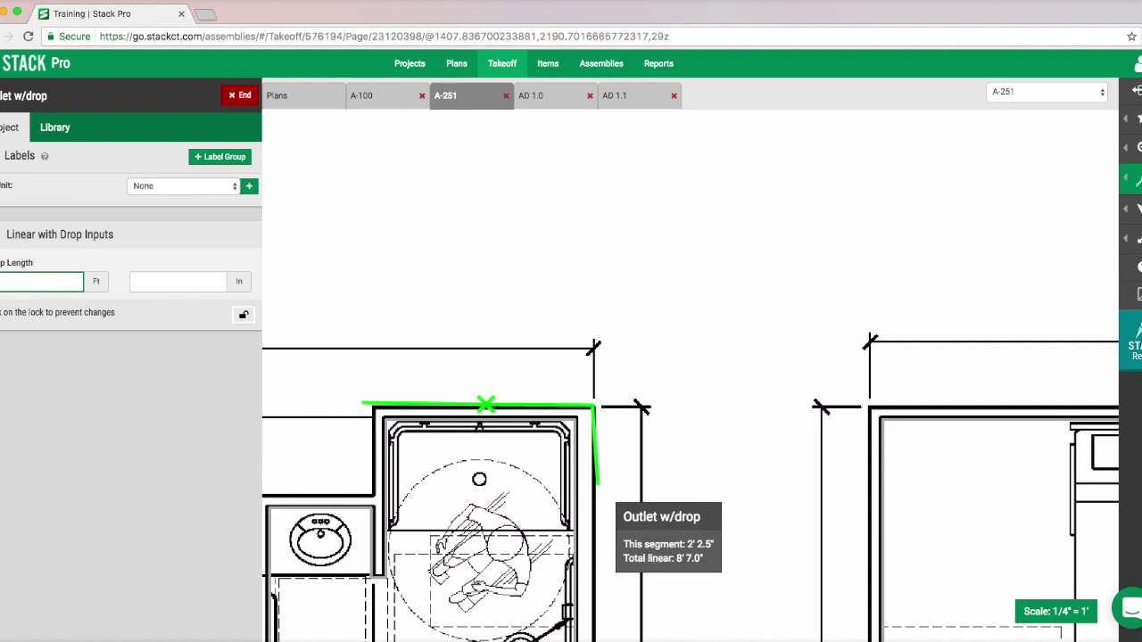
Continue the line down the bathroom's outer wall and in along its lower wall with a drop at each point, finish it and end the takeoff.
drag(593, 509, 594, 259)
click(594, 505)
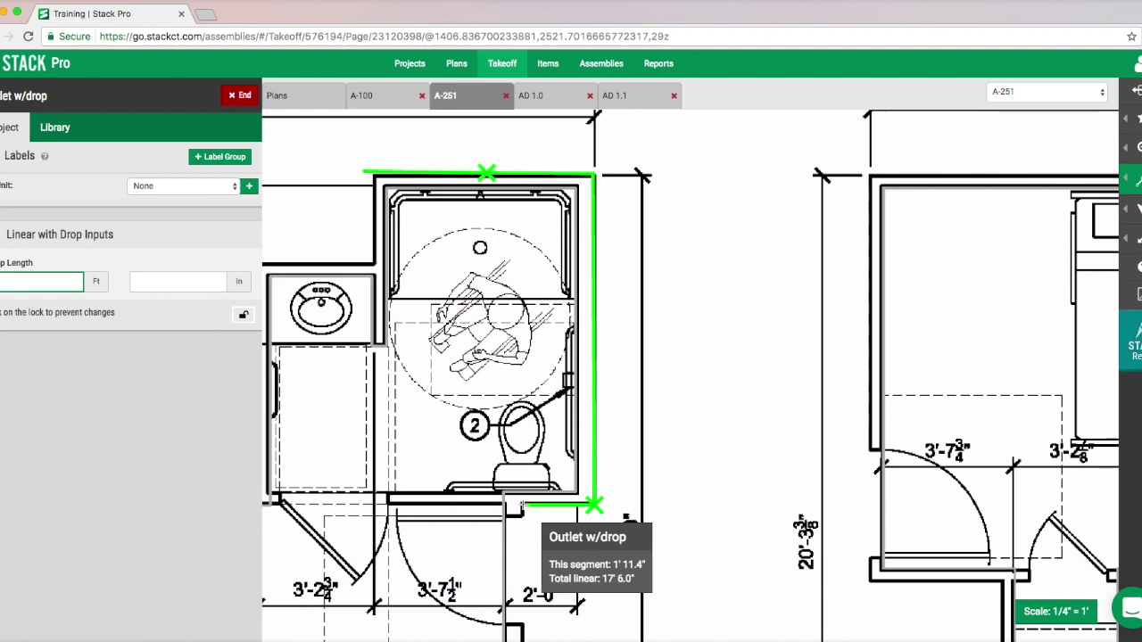
click(521, 511)
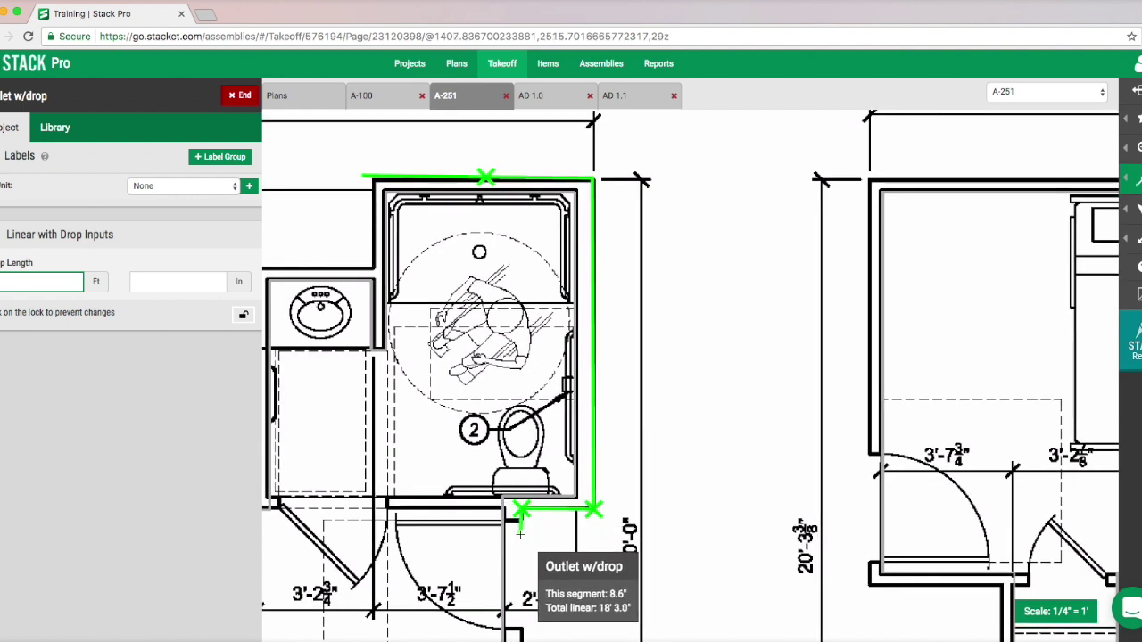
key(BackSpace)
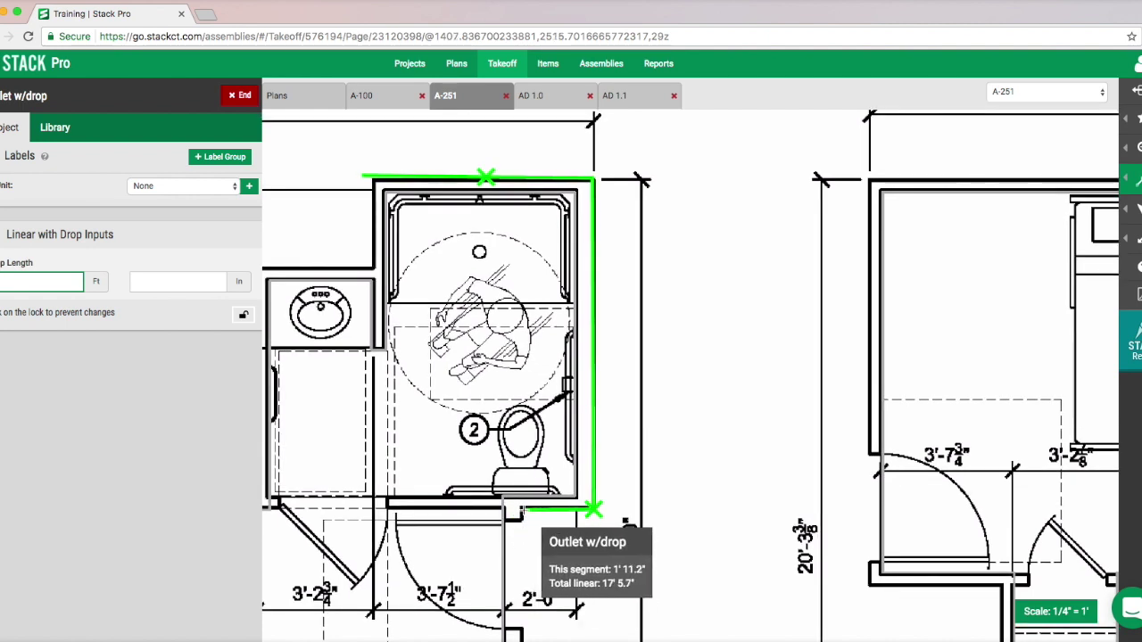
click(524, 511)
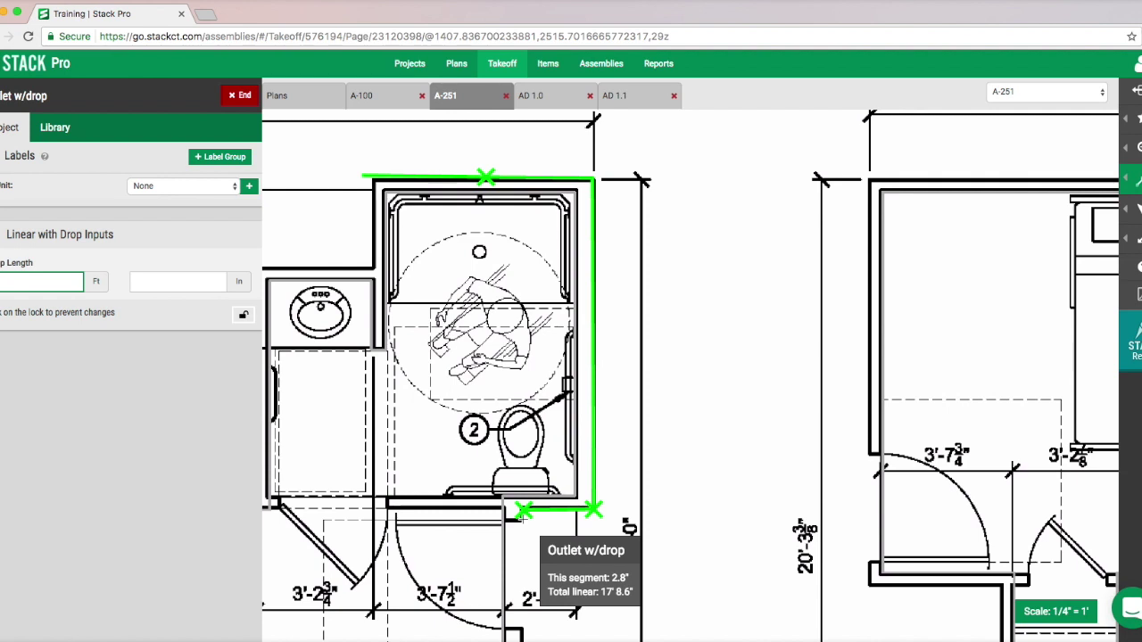
double_click(524, 510)
scroll(526, 526, up, 2)
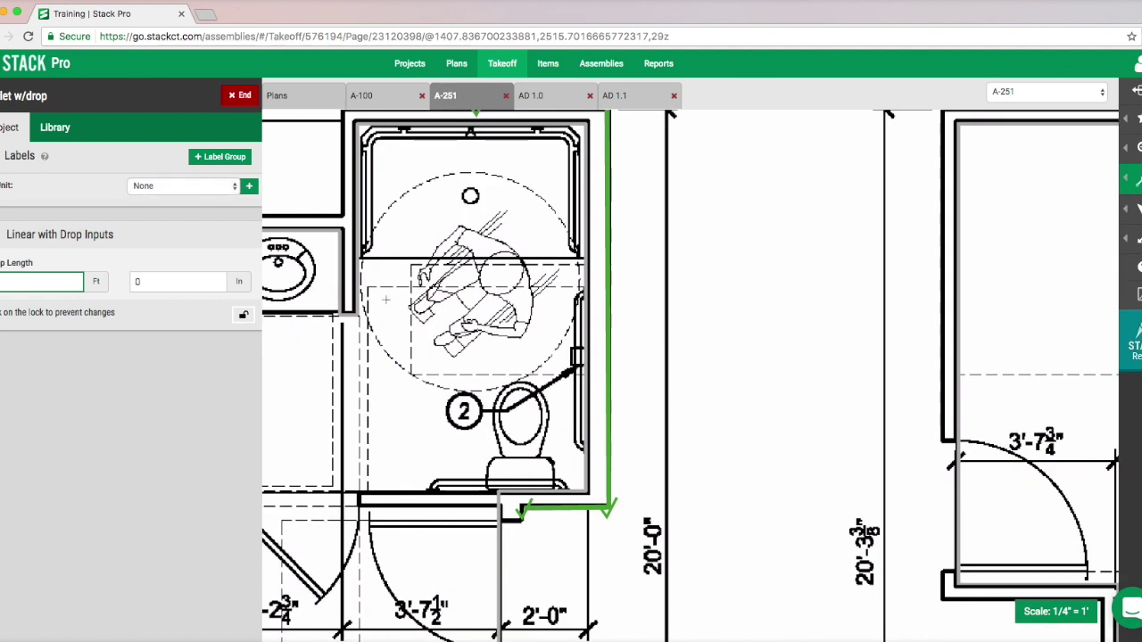
click(239, 95)
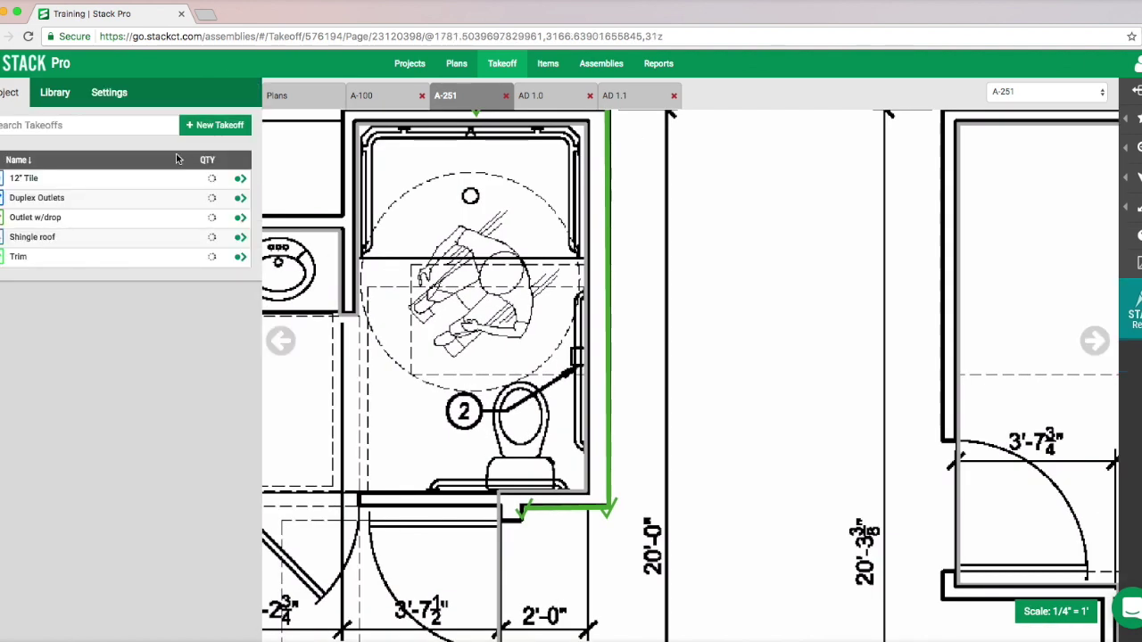
Create a takeoff named Drywall with the Surface Area measurement type and start measuring.
click(206, 128)
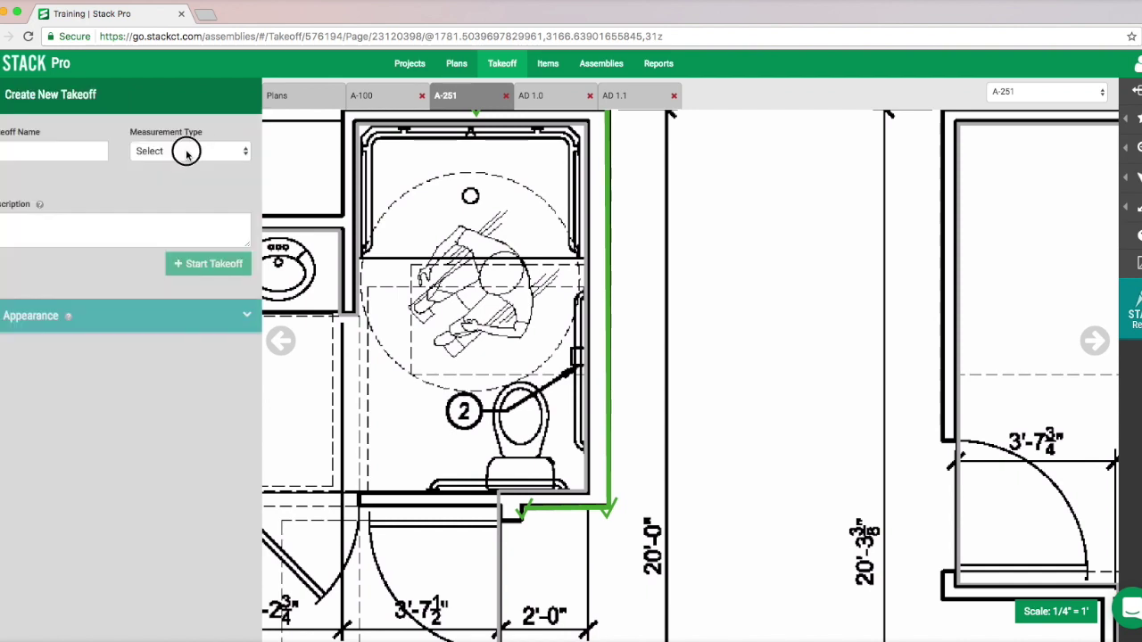
click(186, 152)
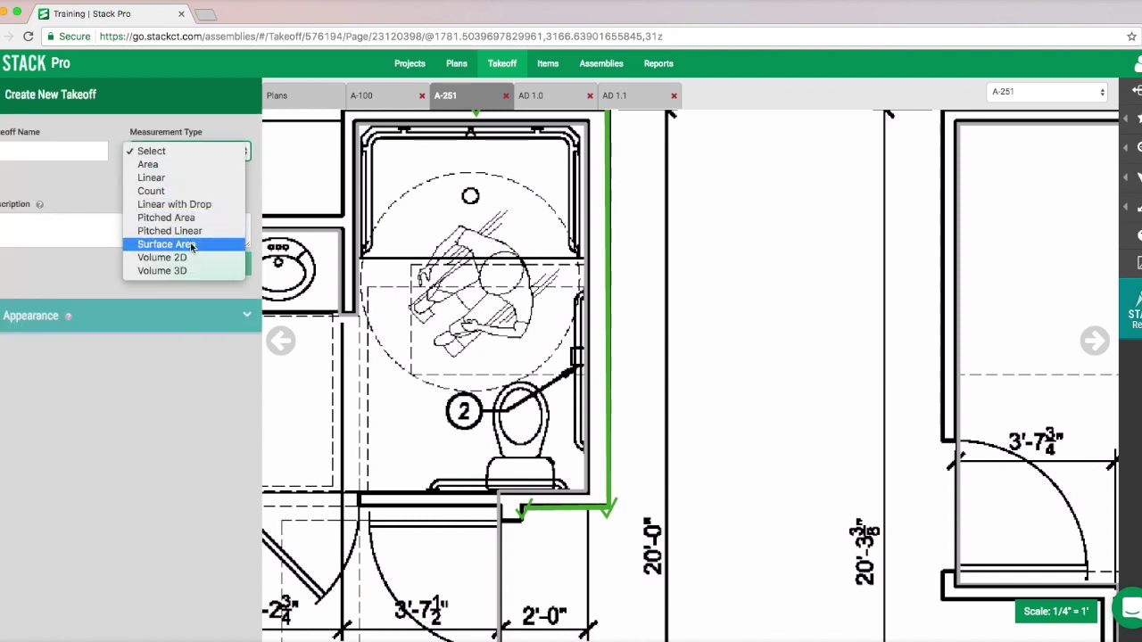
click(49, 154)
click(49, 154)
text(rway)
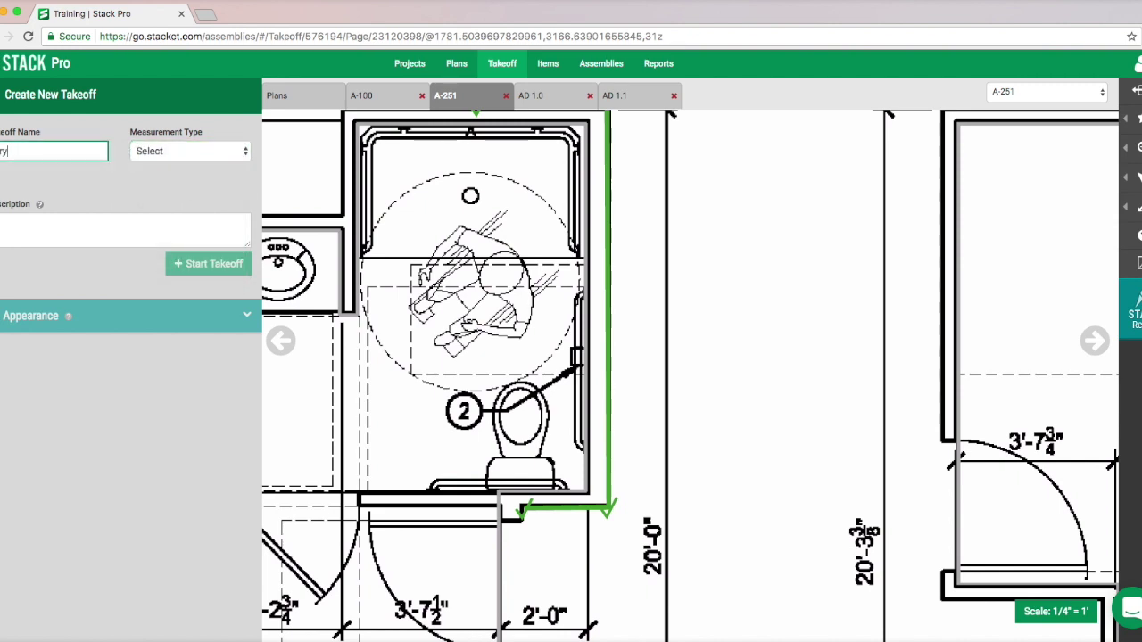
click(157, 152)
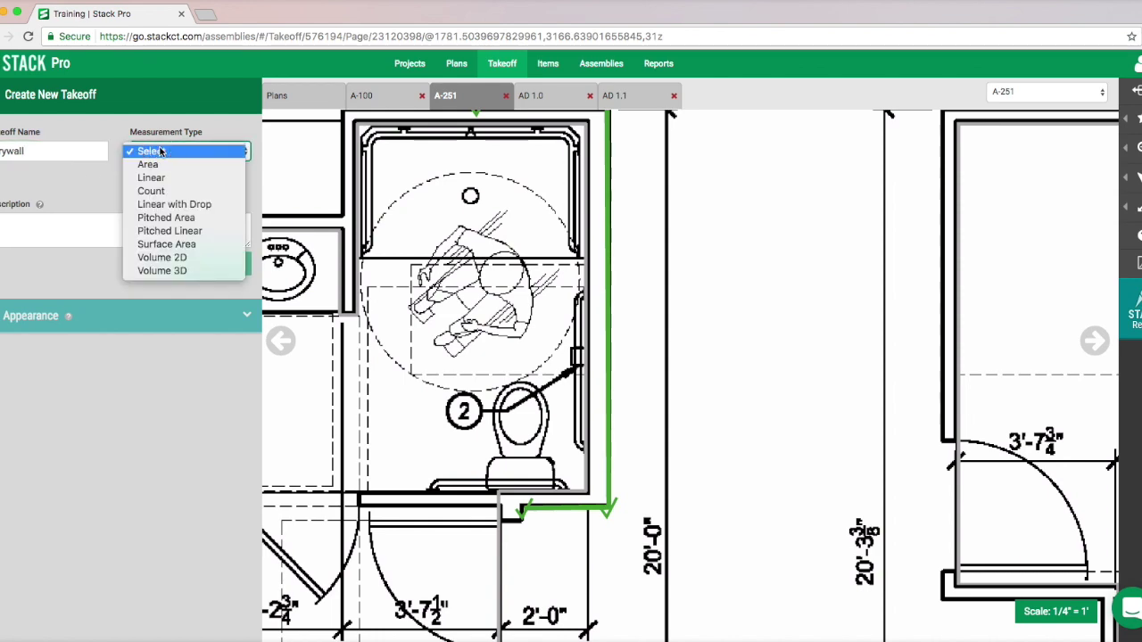
click(189, 246)
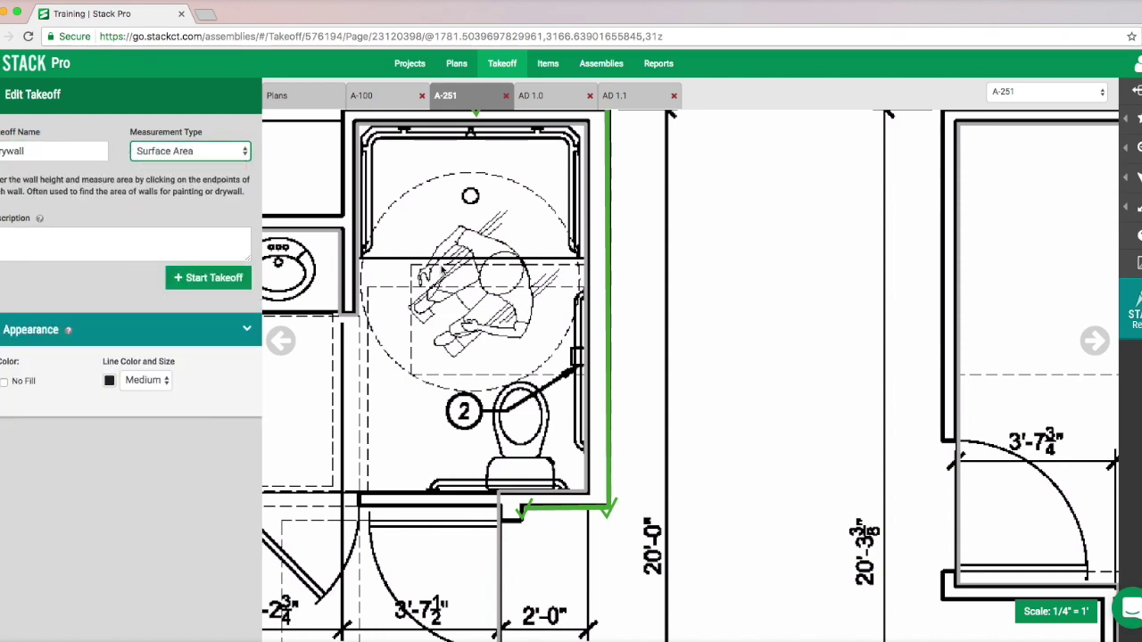
scroll(432, 272, down, 2)
scroll(431, 272, down, 4)
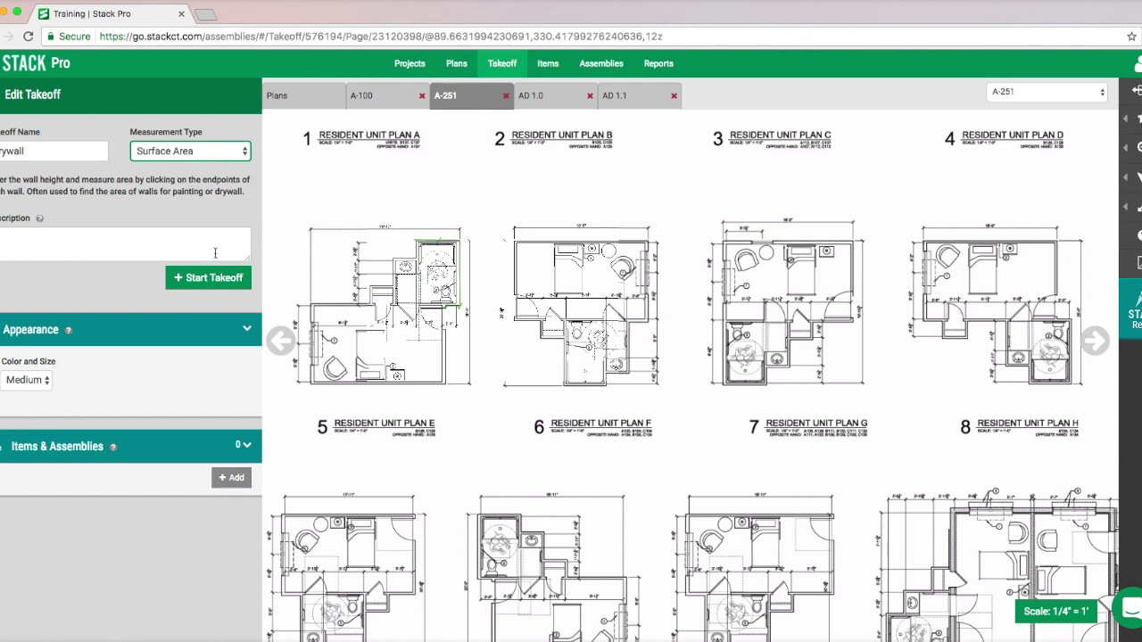
click(205, 279)
Enter the wall height with 6 in the inches value, trace the Drywall around the main room of Resident Unit Plan F and end the takeoff.
click(50, 280)
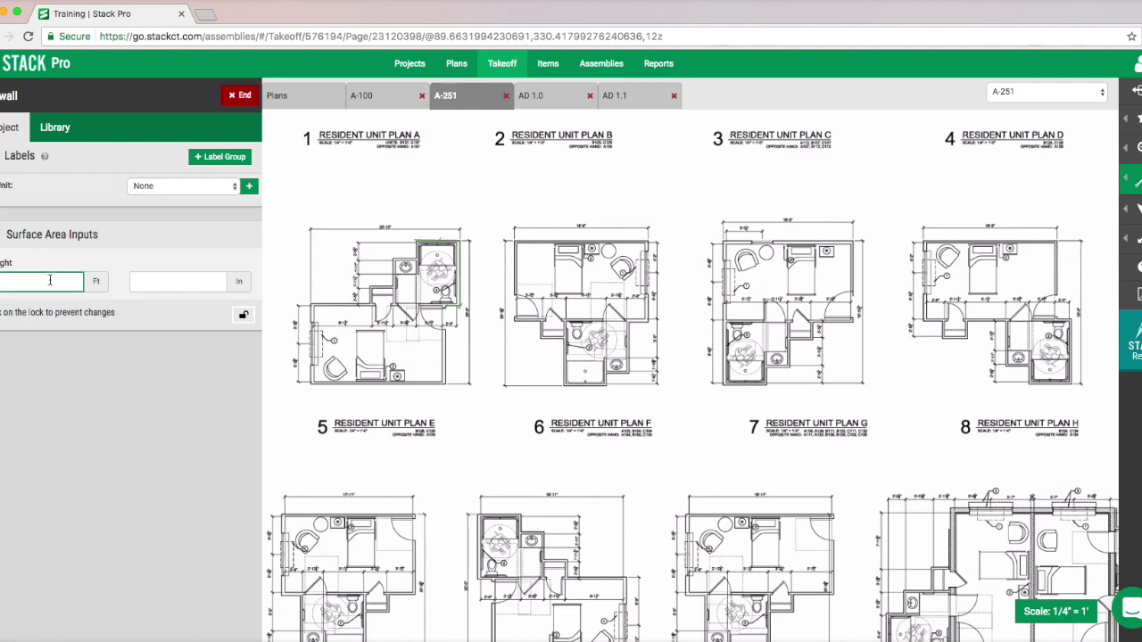
key(Tab)
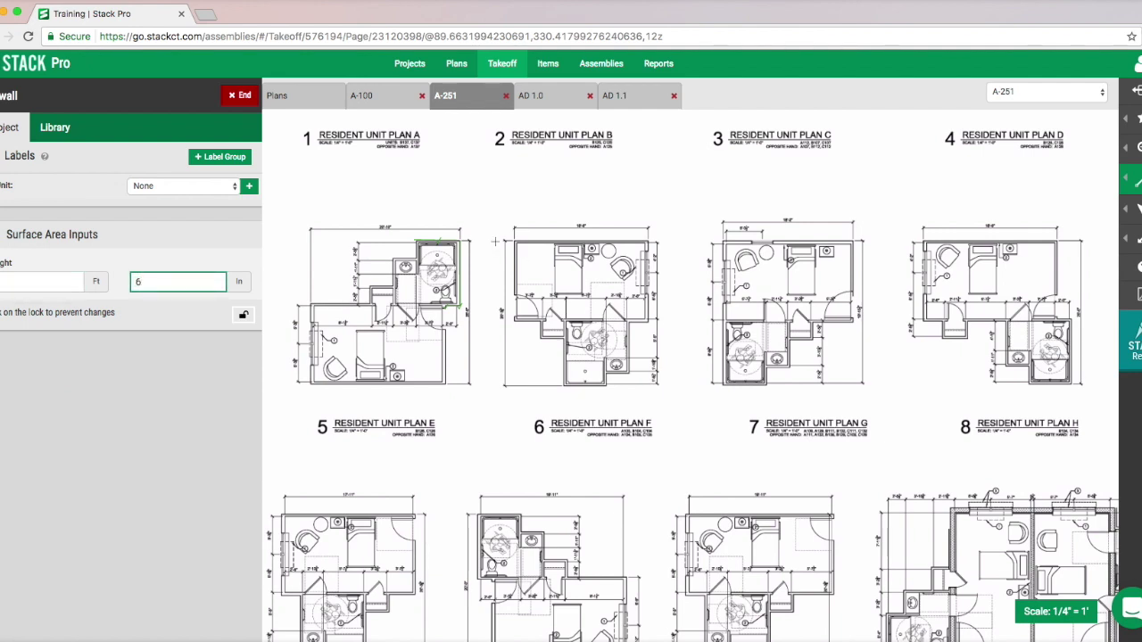
click(515, 241)
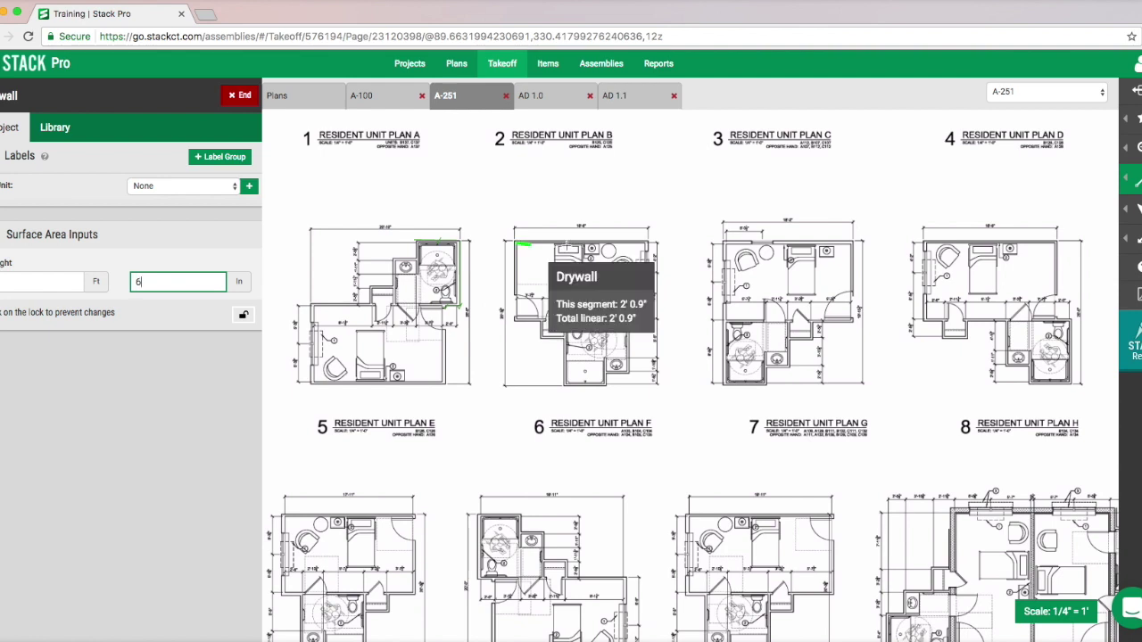
click(648, 242)
click(648, 320)
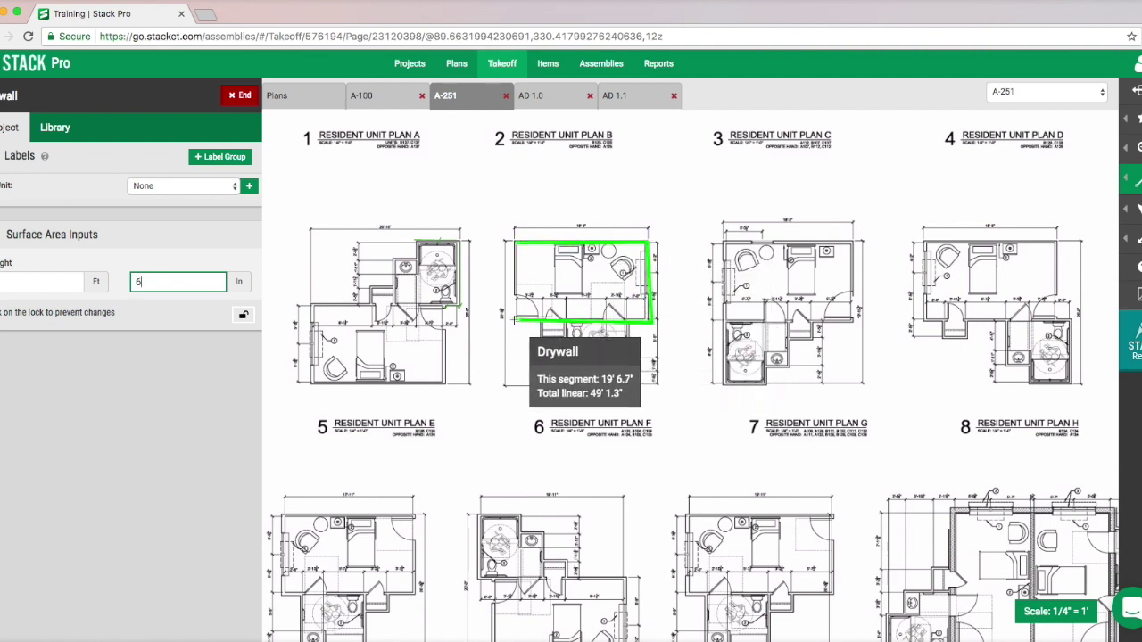
click(514, 321)
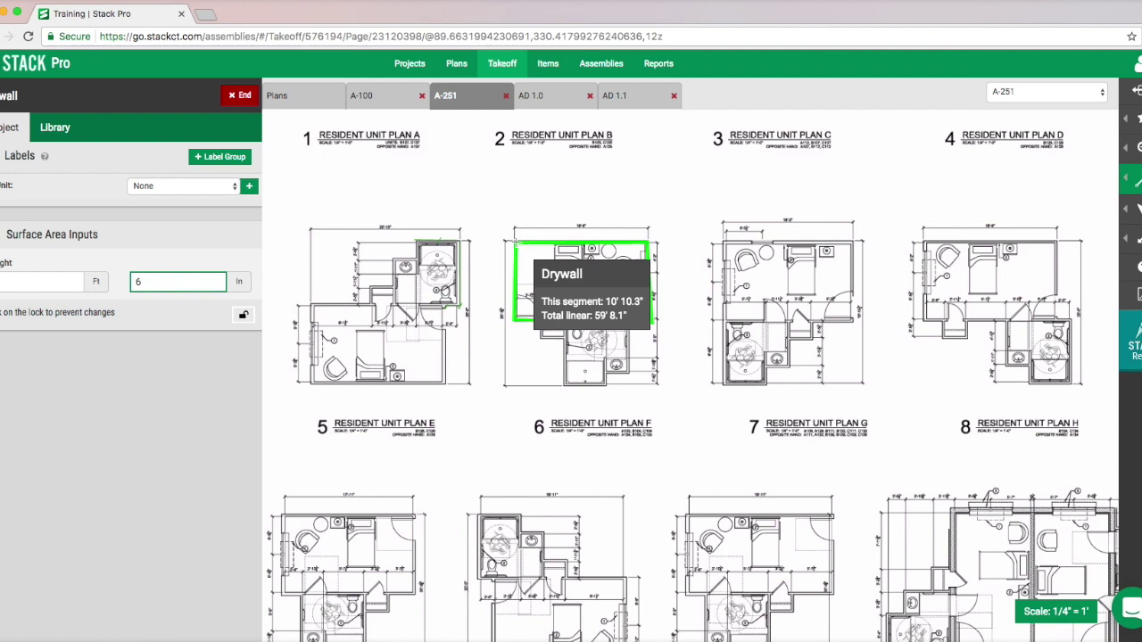
double_click(514, 240)
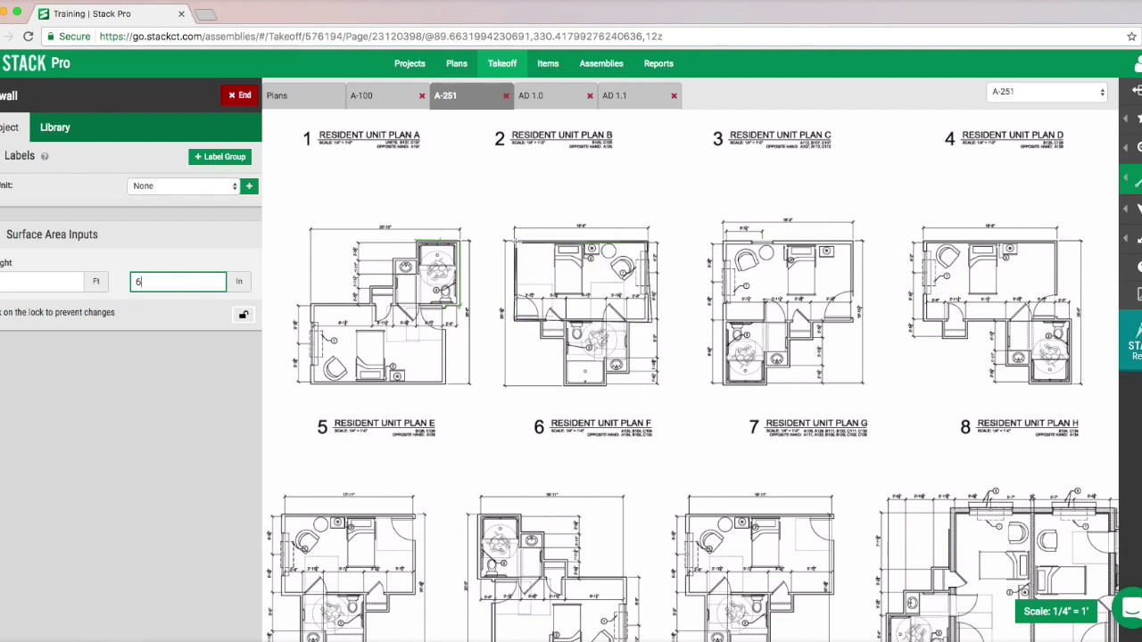
click(247, 97)
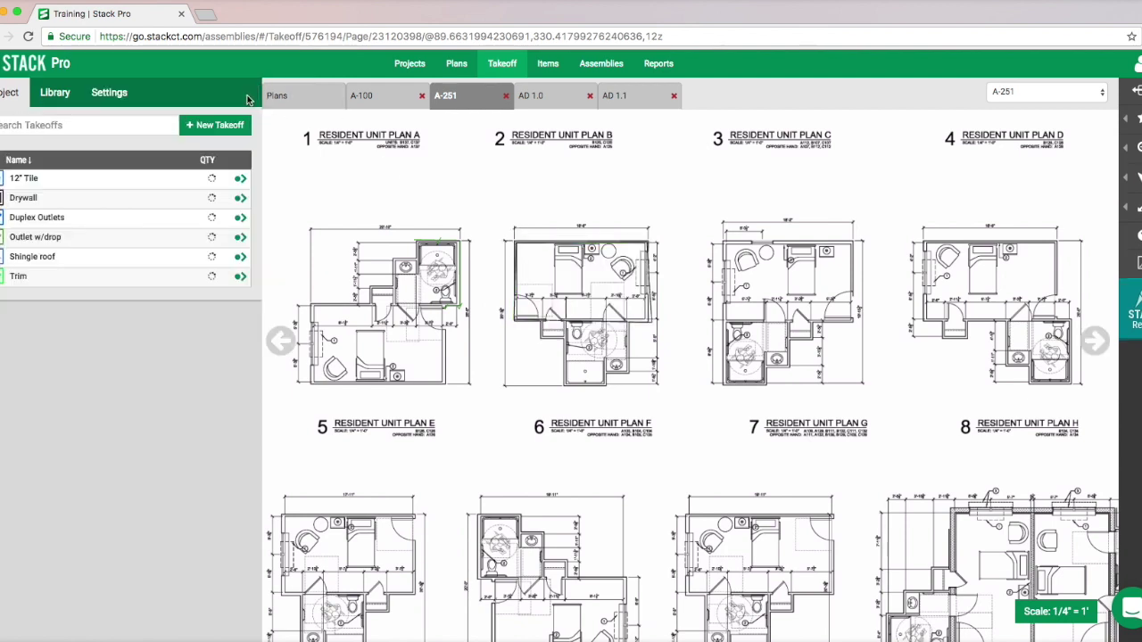
Create a takeoff named Slab with the Volume 2D measurement type, start it and end it without measuring.
click(214, 125)
click(67, 153)
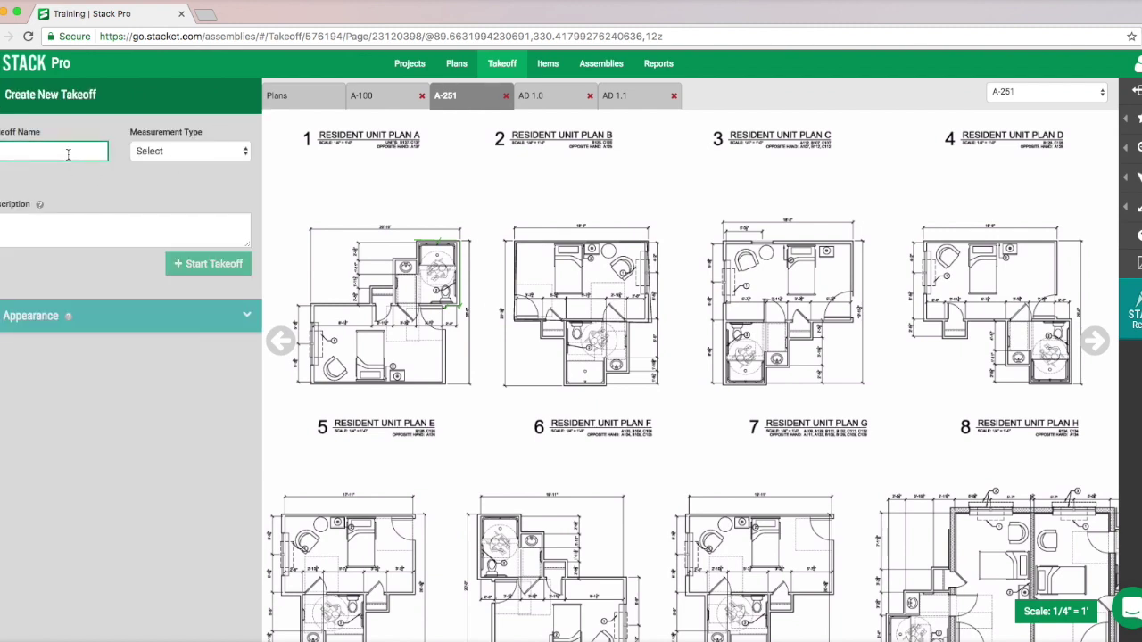
text(Slab)
click(206, 152)
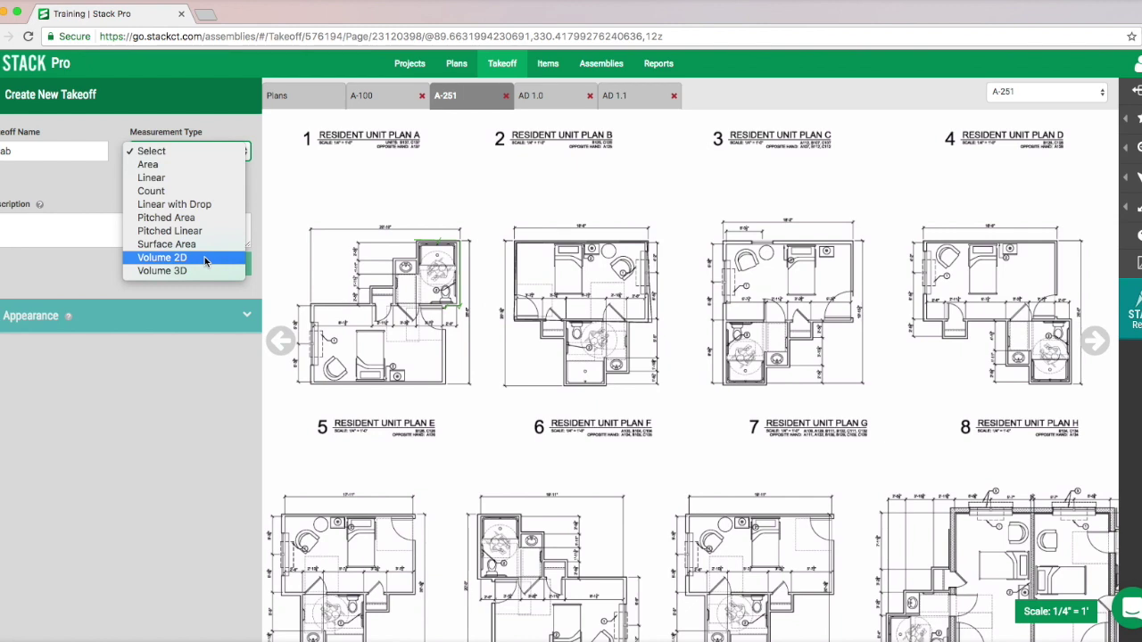
click(204, 259)
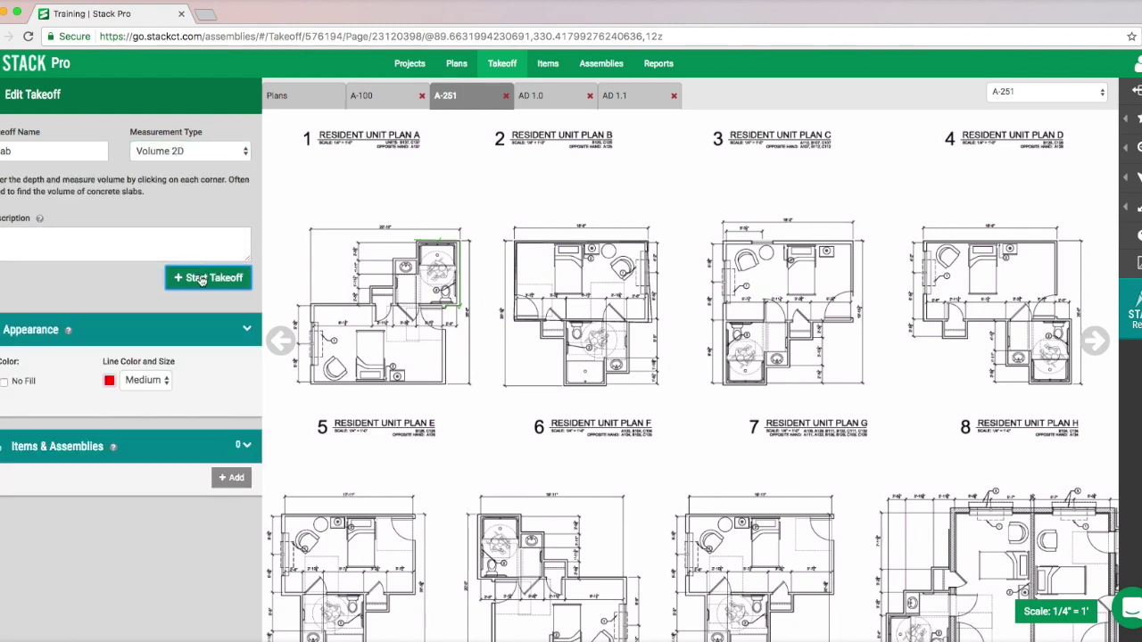
click(200, 278)
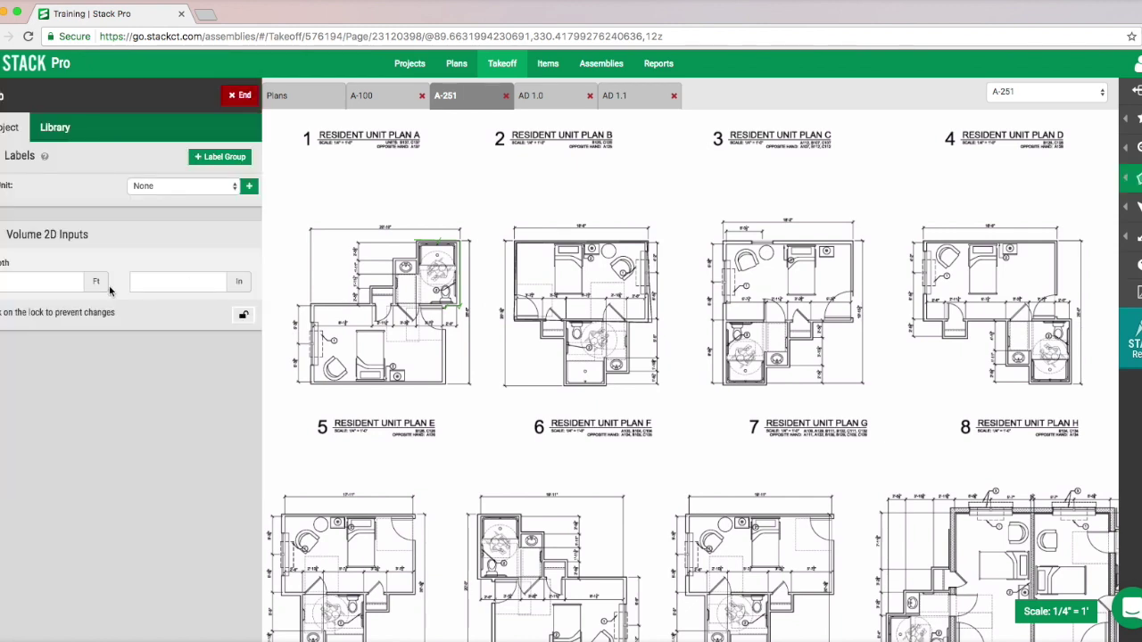
click(187, 282)
click(235, 97)
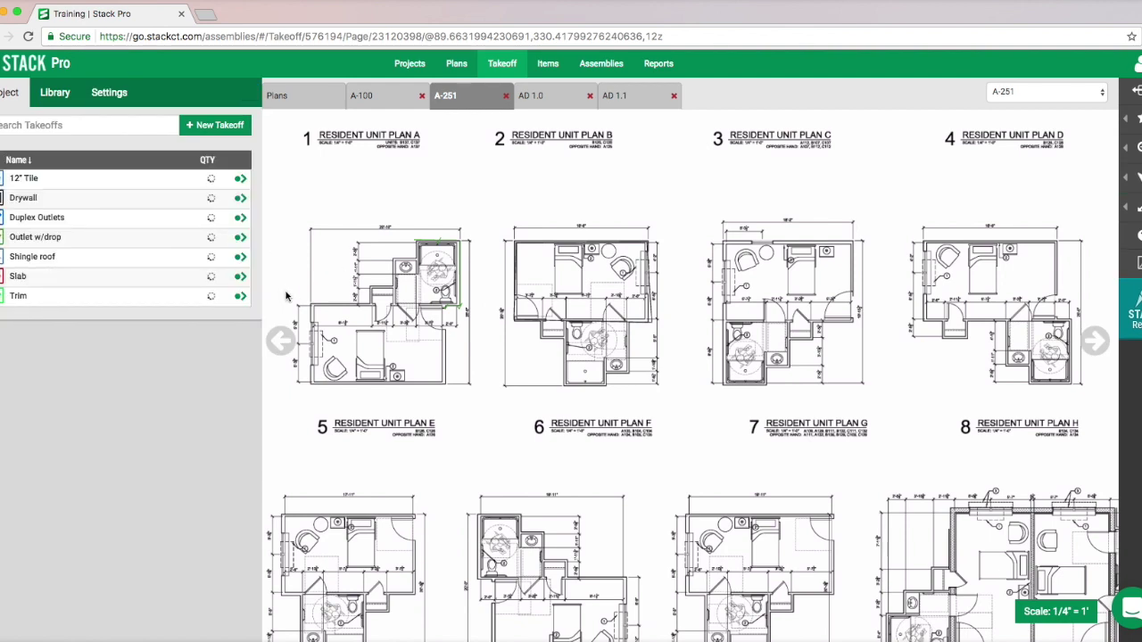
Create a takeoff named Concrete Footer with the Volume 3D measurement type and start measuring.
click(216, 125)
click(78, 151)
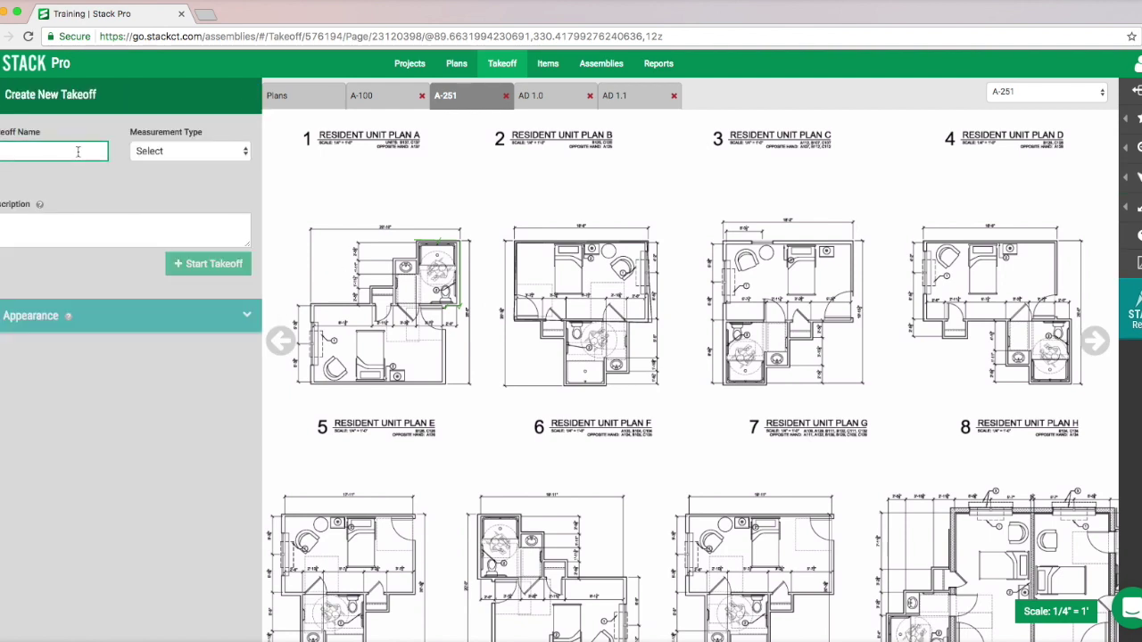
text(Conrecte)
key(BackSpace)
key(BackSpace)
key(BackSpace)
key(BackSpace)
text(te )
text(Footer)
text(c)
click(132, 155)
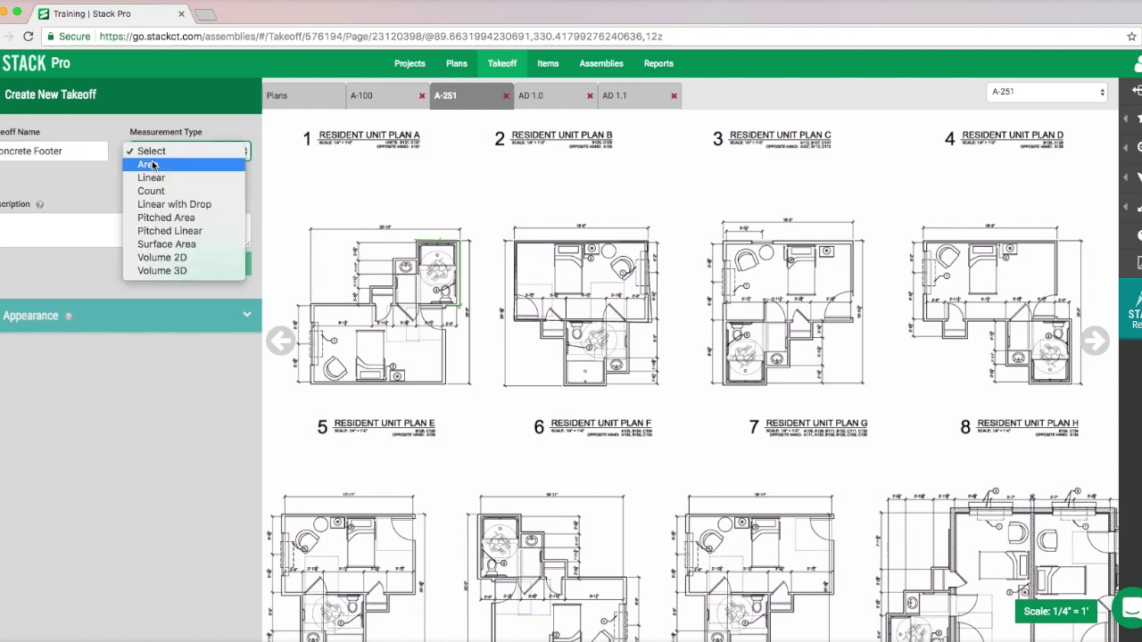
click(181, 271)
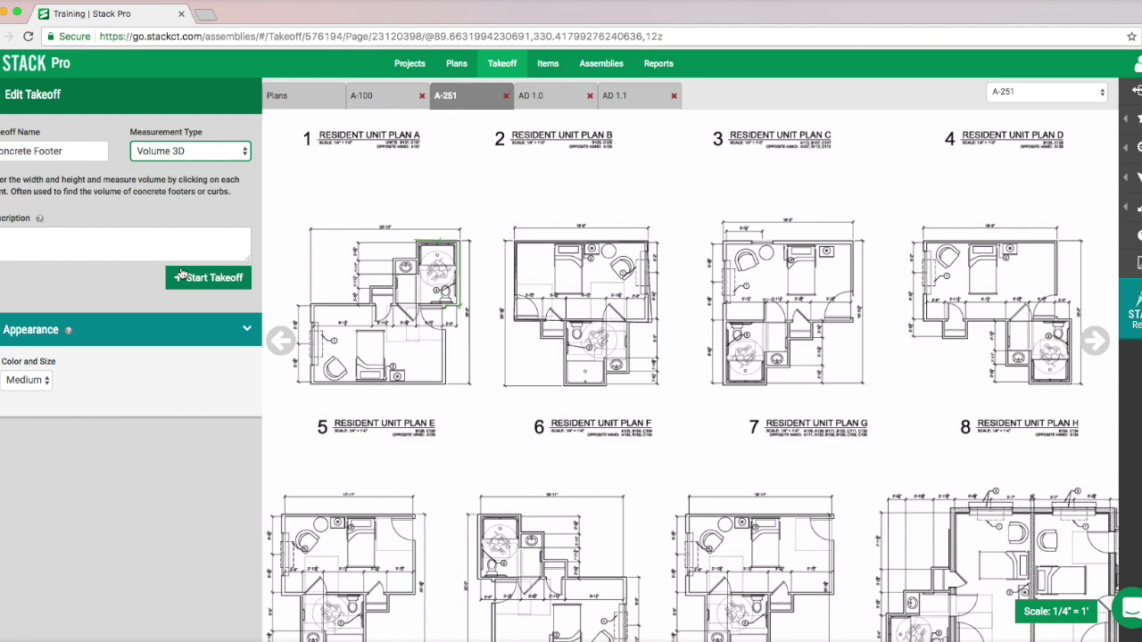
click(211, 278)
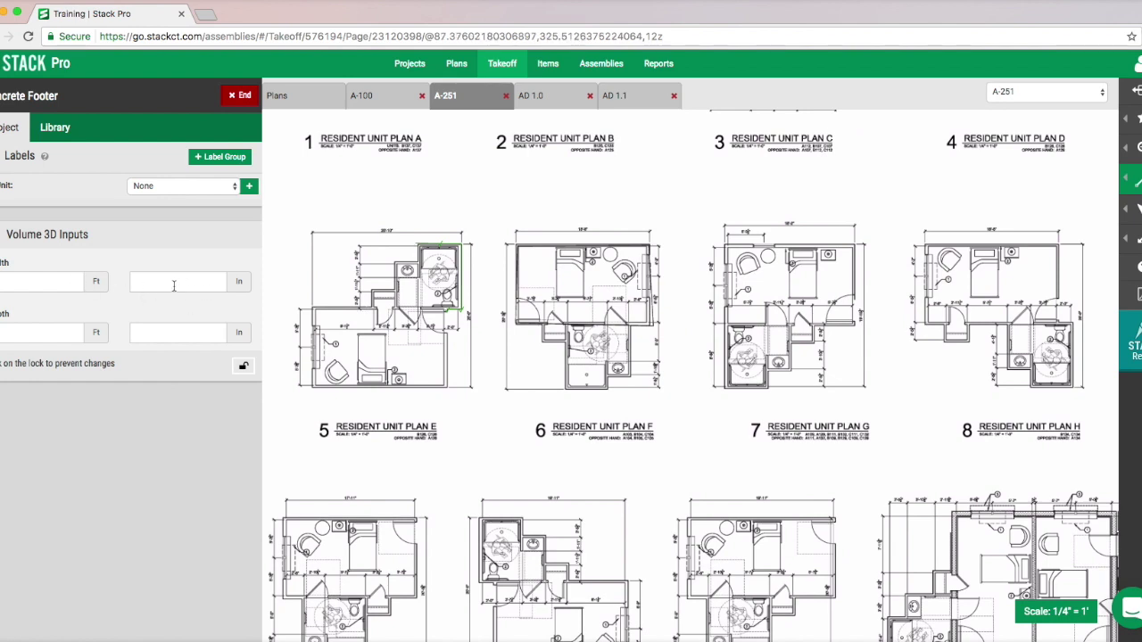
Enter the width and depth in feet, trace the Concrete Footer around the outer walls of Resident Unit Plan E and end the takeoff.
click(75, 283)
click(43, 334)
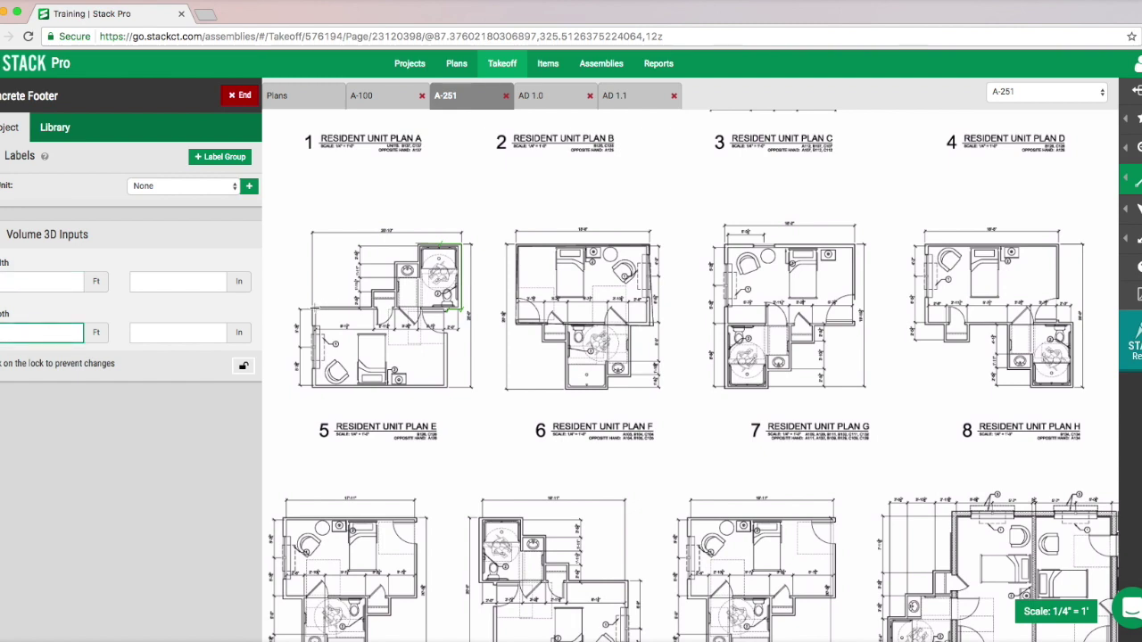
click(314, 307)
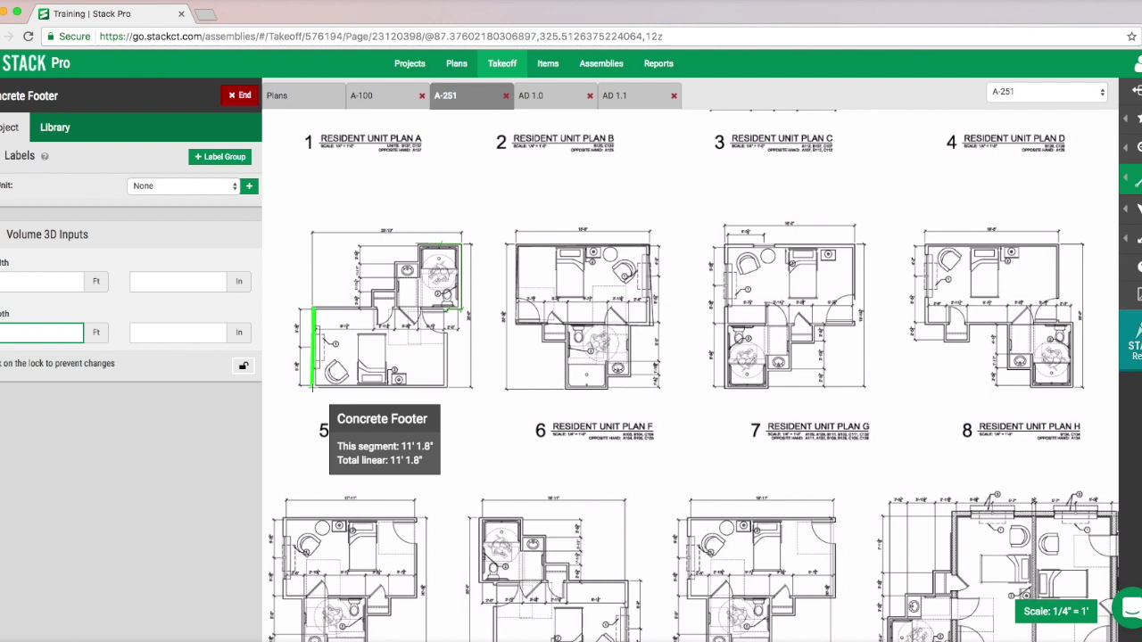
click(314, 387)
click(448, 387)
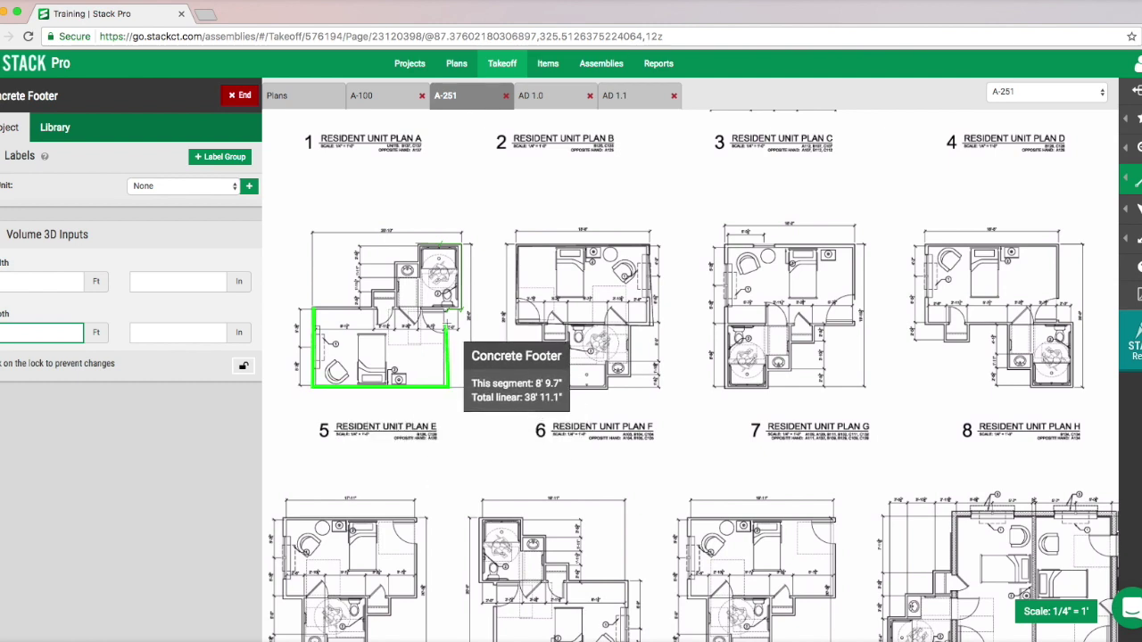
click(448, 308)
click(471, 308)
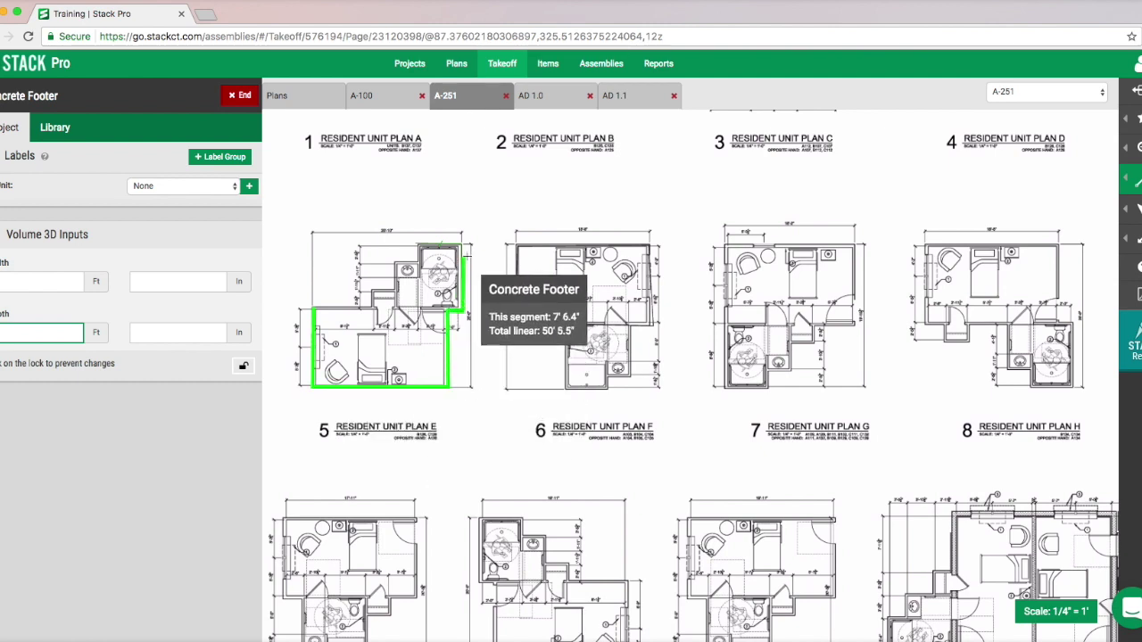
click(466, 244)
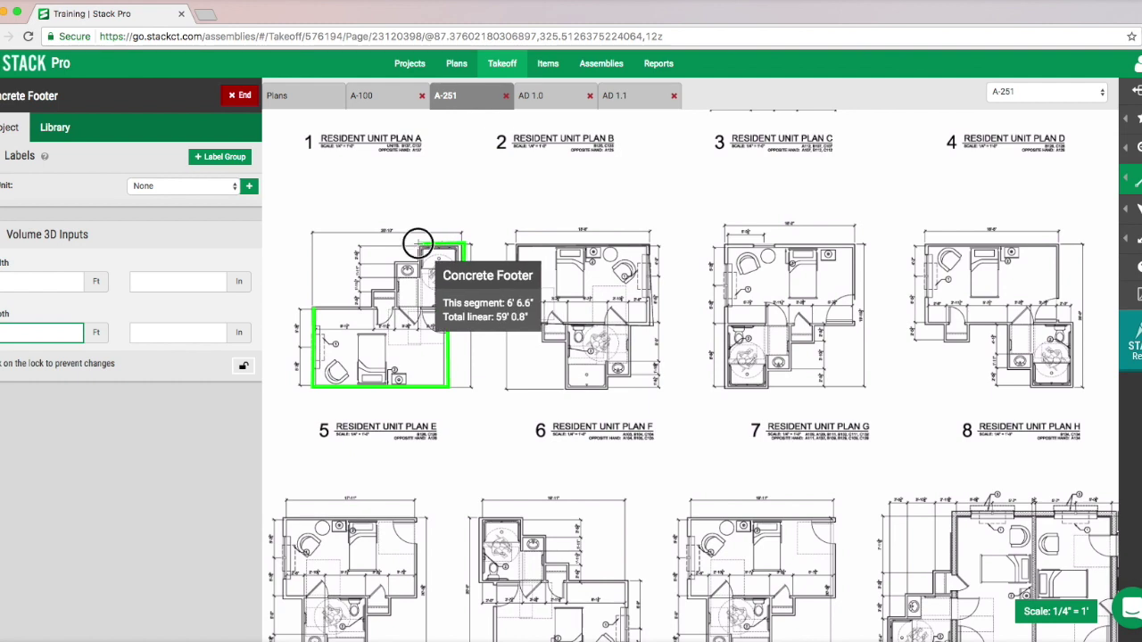
click(415, 243)
click(415, 264)
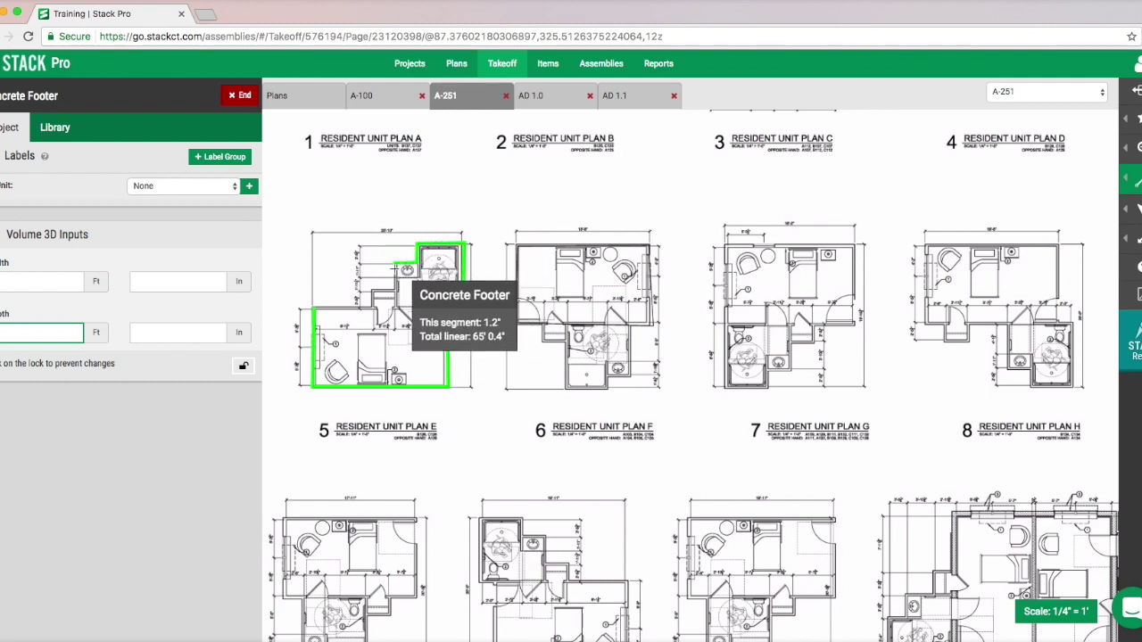
click(393, 264)
click(393, 293)
click(371, 293)
click(372, 308)
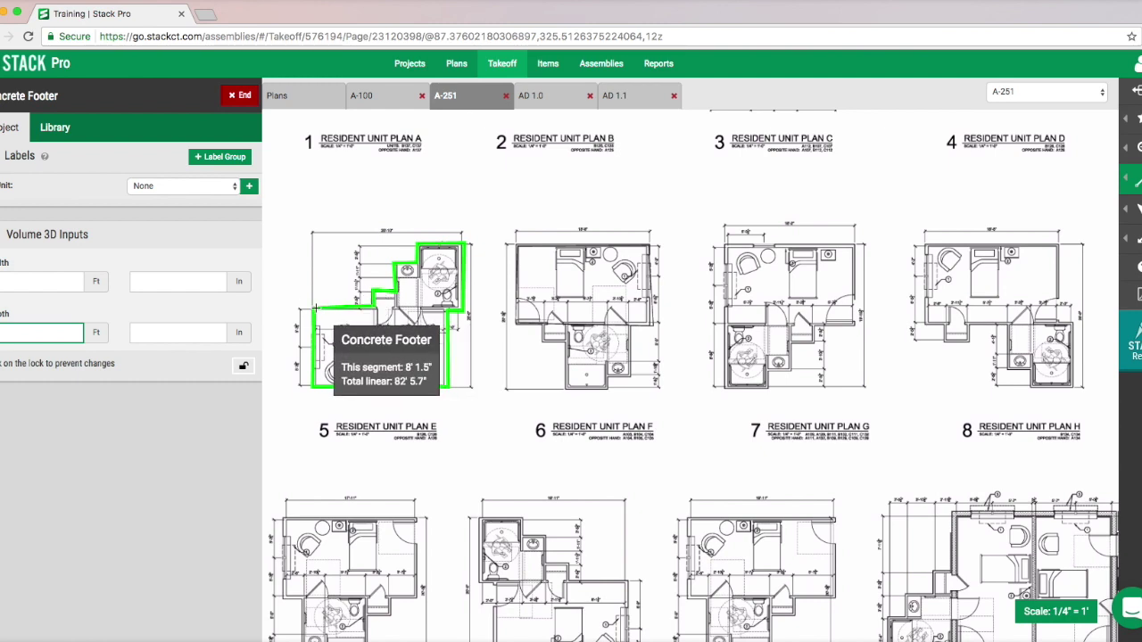
double_click(316, 307)
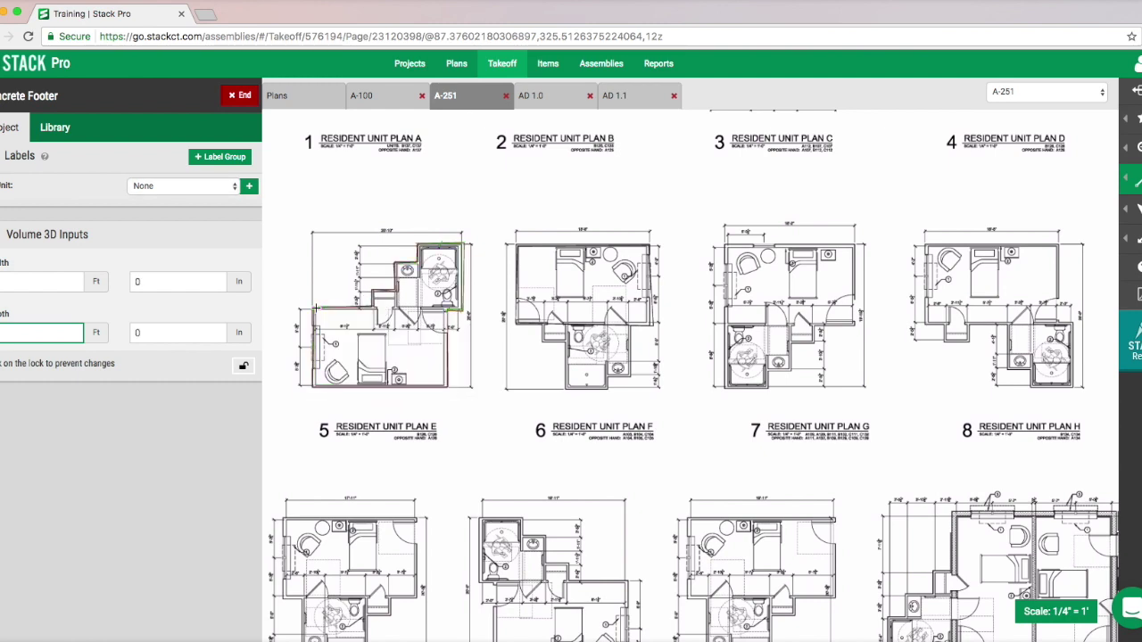
click(239, 94)
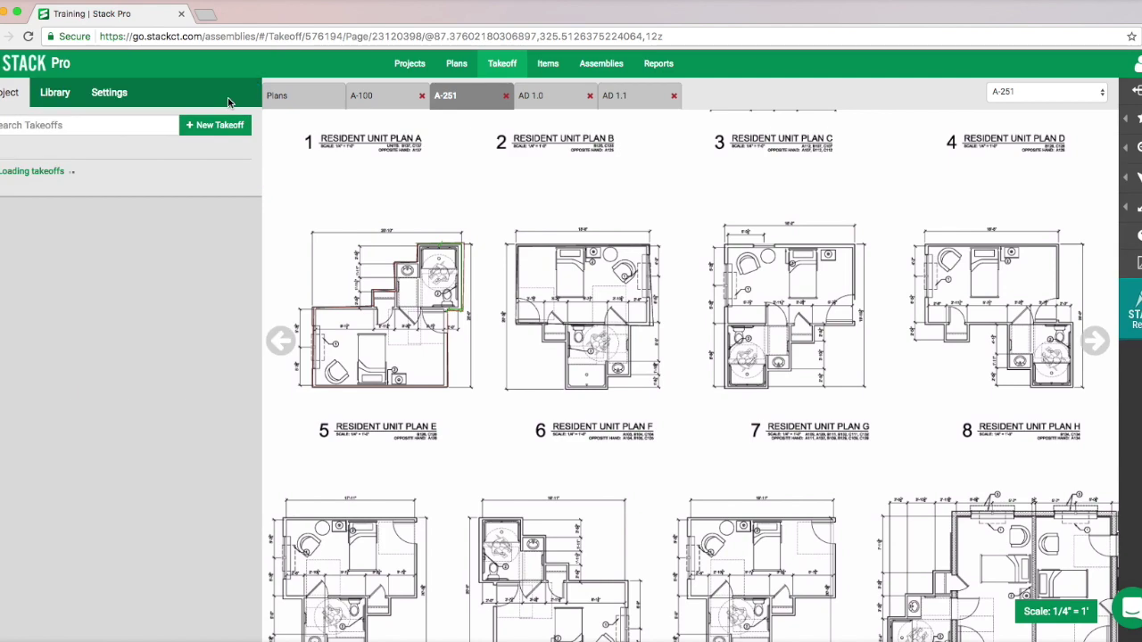
Edit the 12" Tile area on Resident Unit Plan C, moving its upper-right corner out to the outer wall corner.
scroll(548, 327, down, 5)
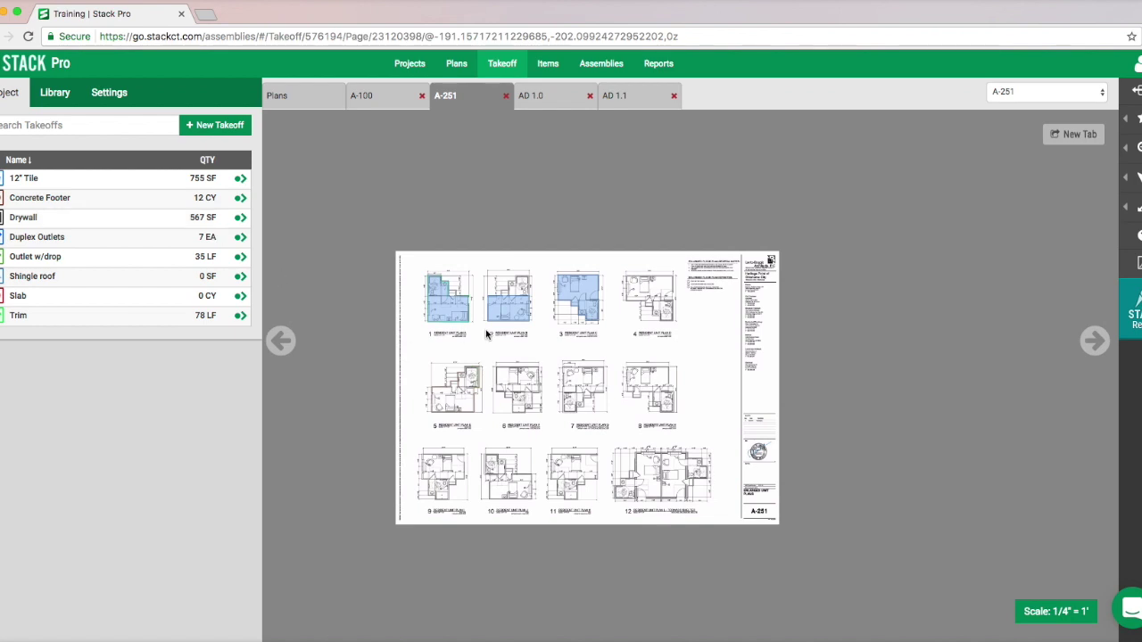
scroll(524, 357, up, 1)
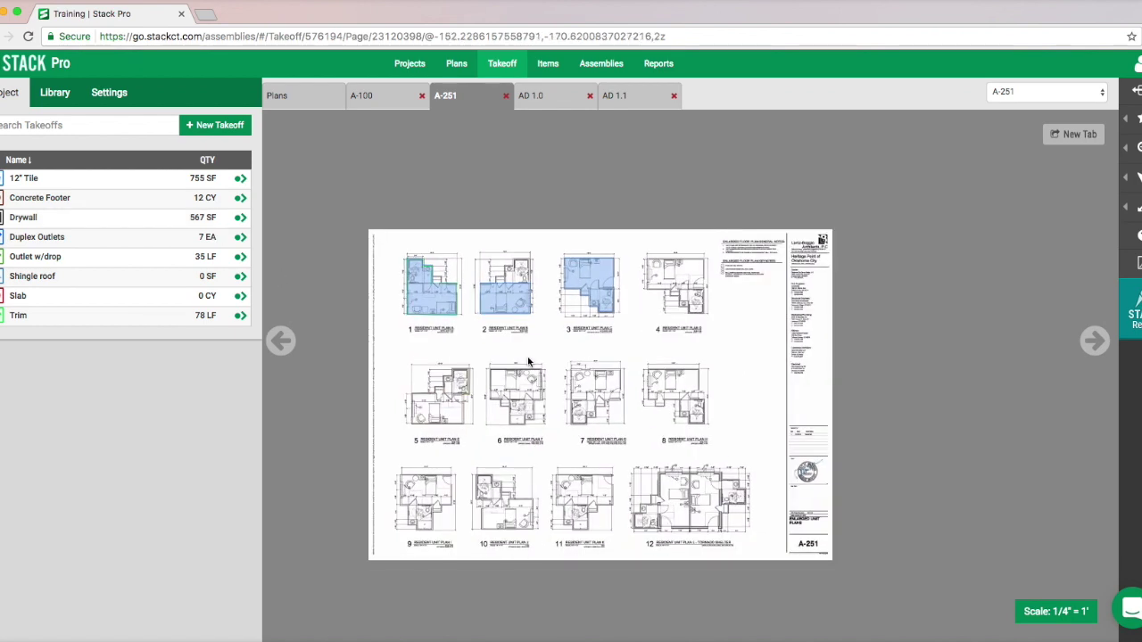
mouse_move(1136, 177)
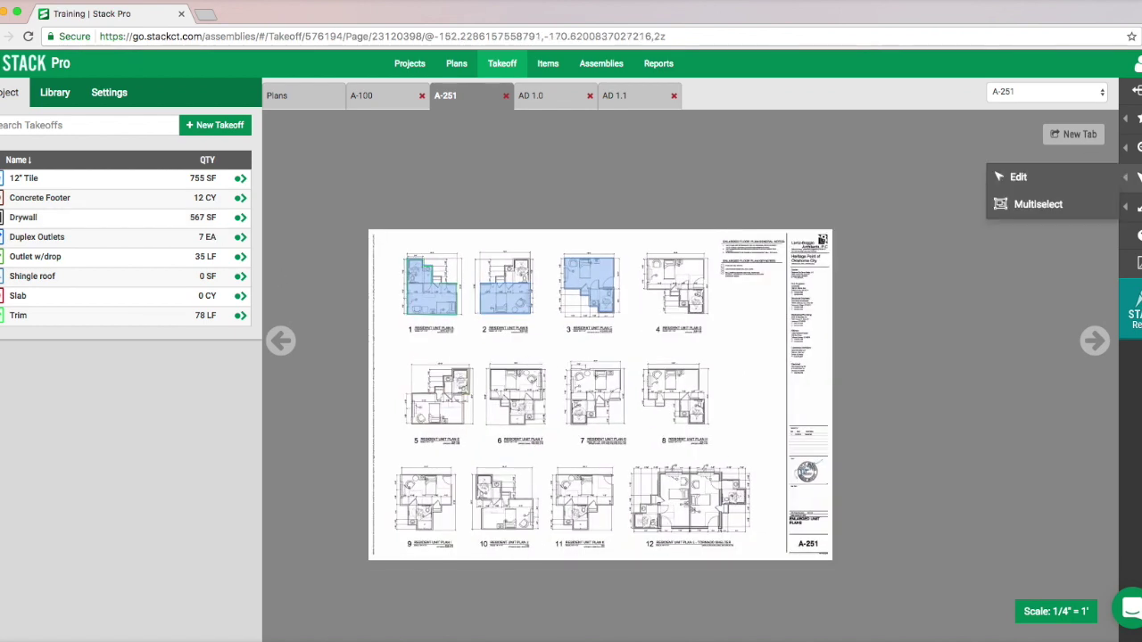
click(1063, 179)
click(604, 271)
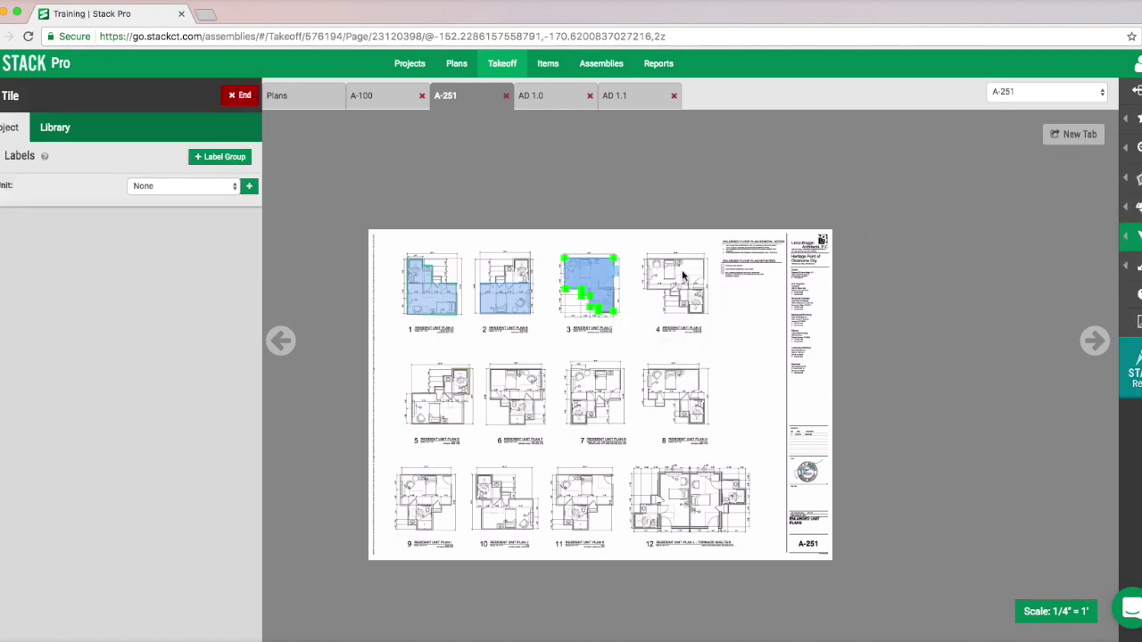
scroll(629, 272, up, 10)
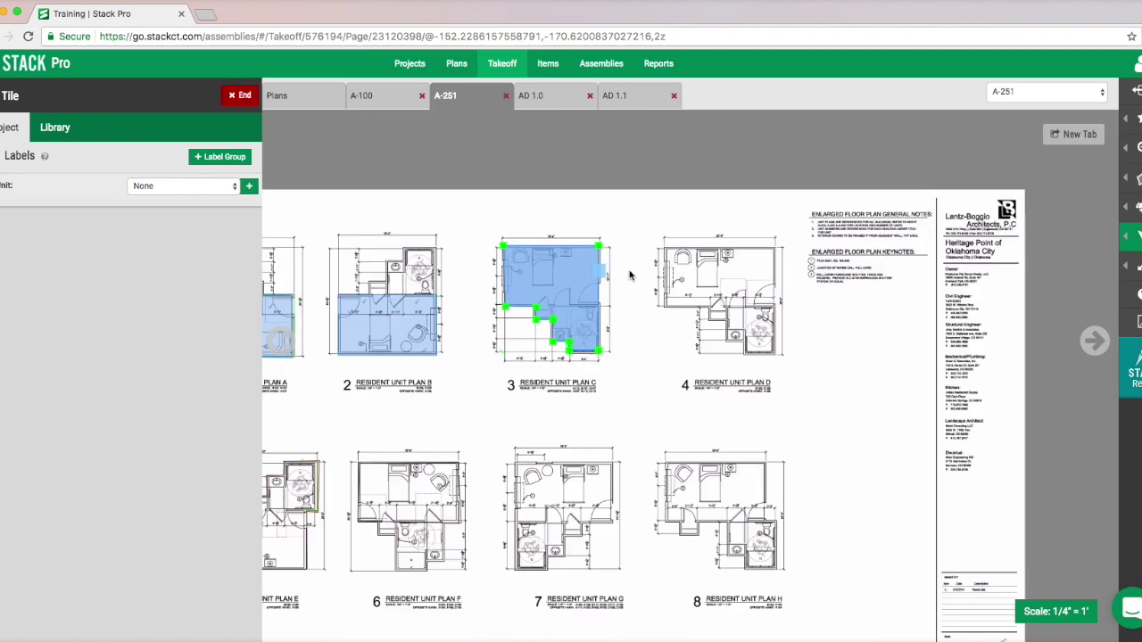
scroll(594, 272, down, 1)
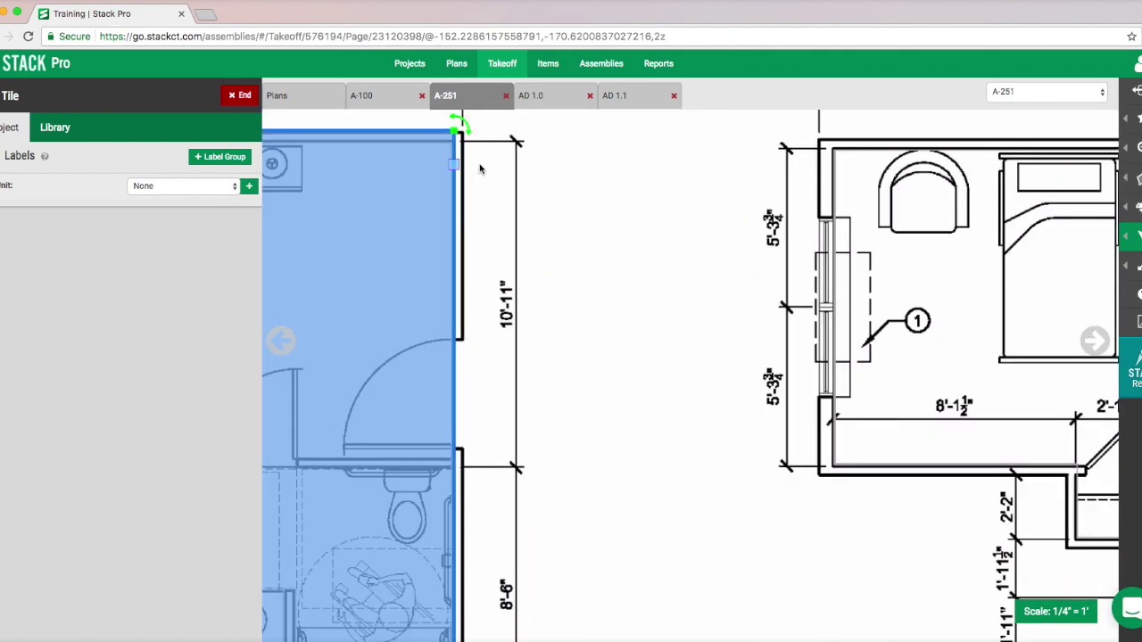
mouse_move(470, 135)
mouse_down()
mouse_move(467, 184)
mouse_move(470, 147)
mouse_move(460, 140)
mouse_move(573, 188)
mouse_move(470, 141)
mouse_up()
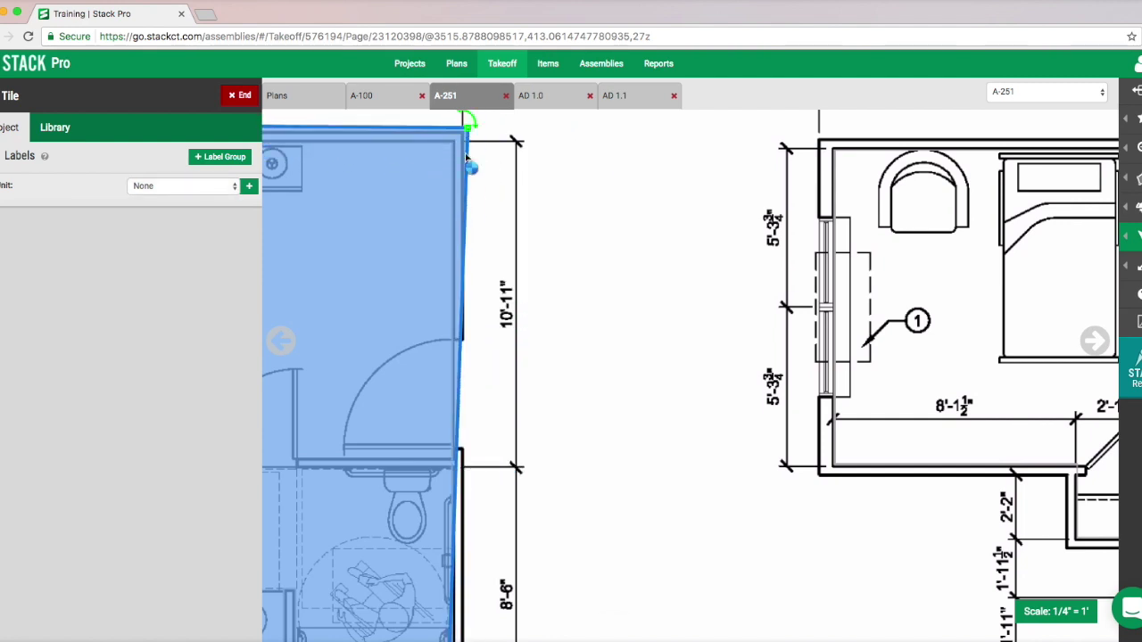
drag(357, 255, 730, 278)
drag(663, 294, 724, 288)
scroll(716, 290, down, 1)
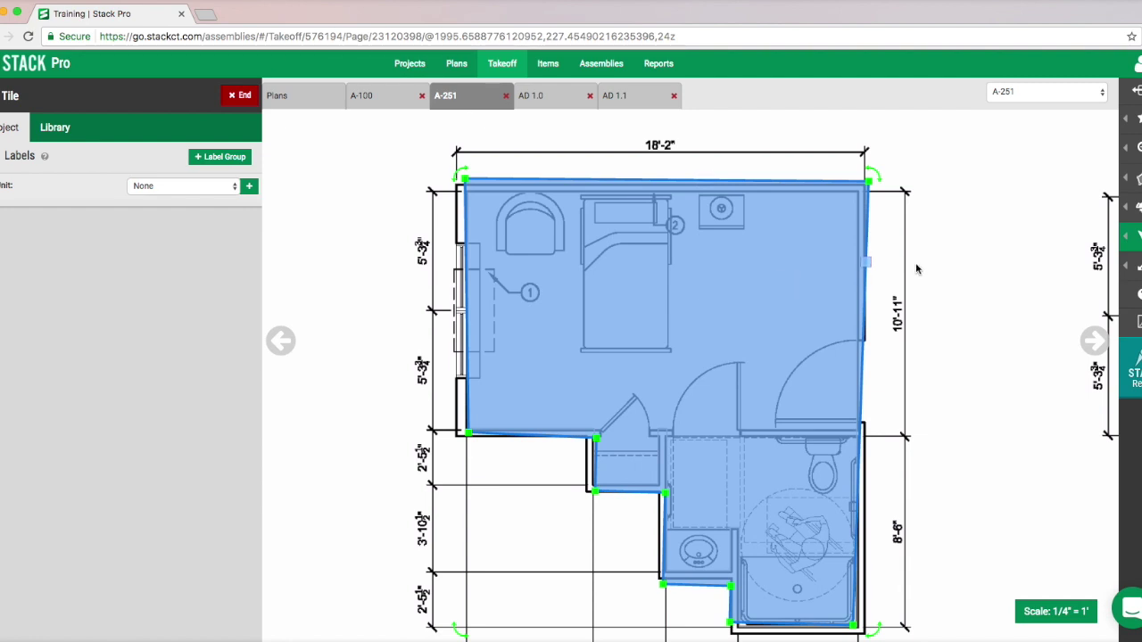
Place a takeoff legend on sheet A-251 just below Resident Unit Plan D.
mouse_move(1139, 232)
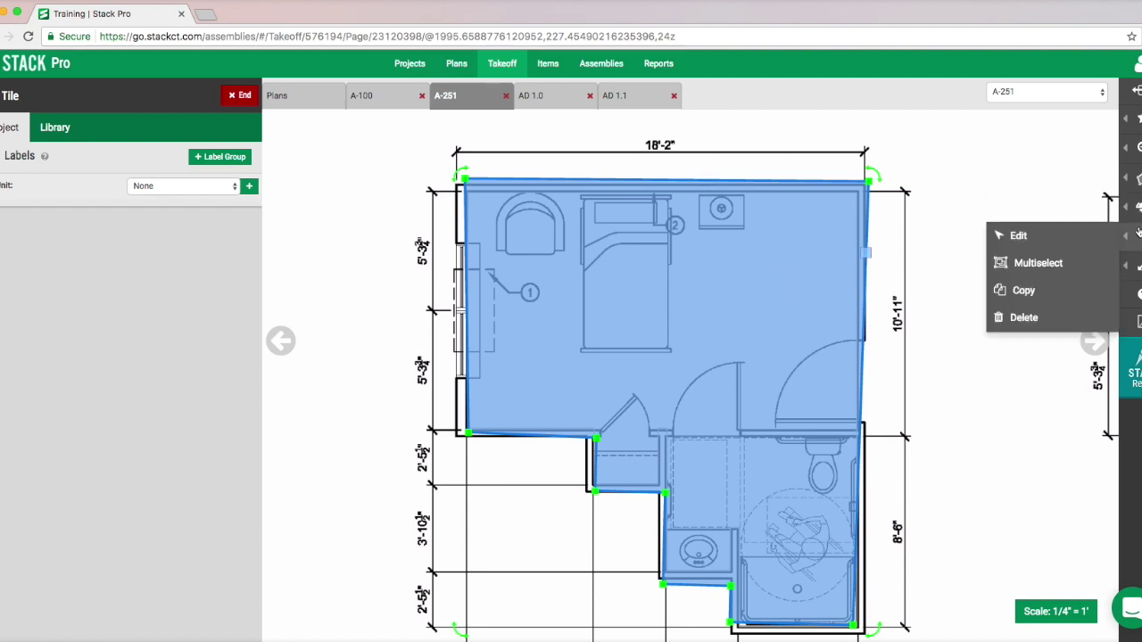
mouse_move(1136, 265)
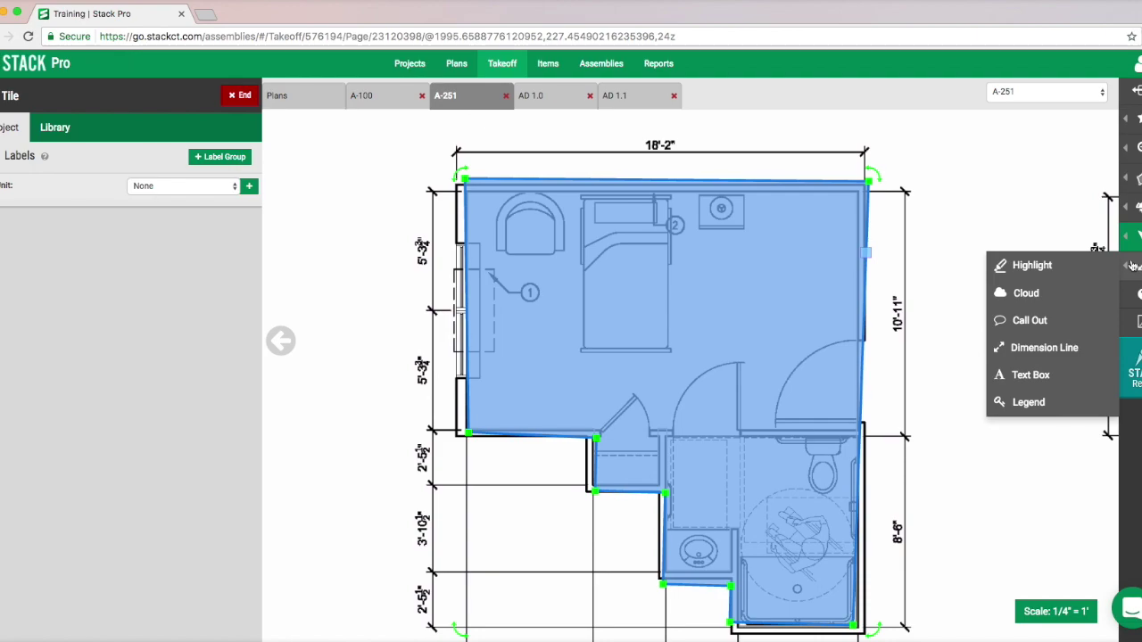
click(1033, 403)
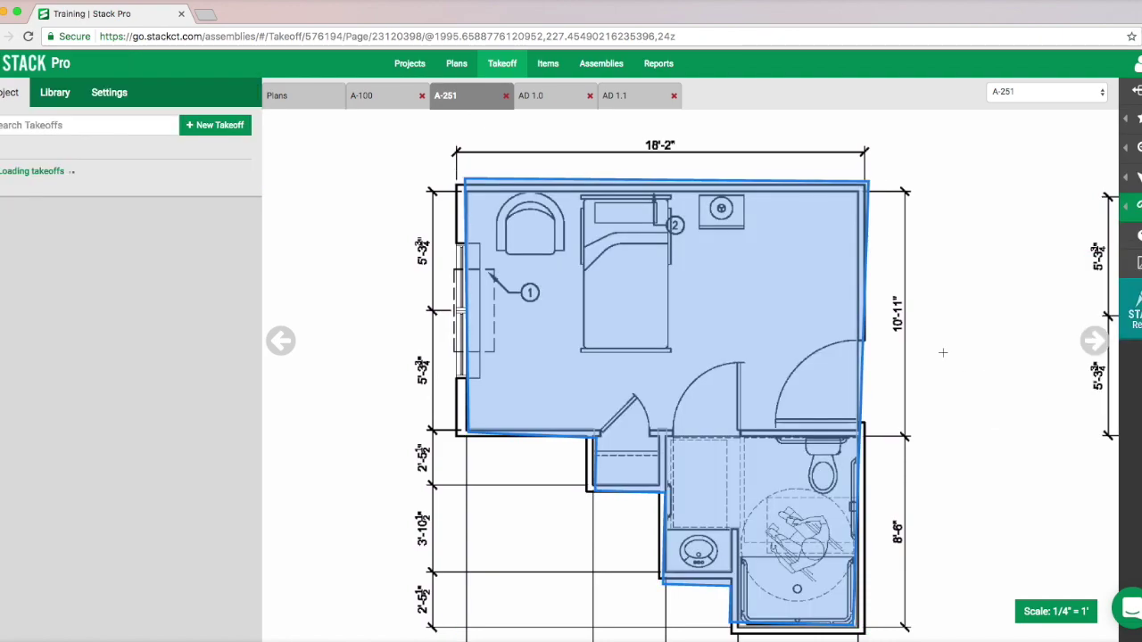
scroll(943, 353, down, 6)
drag(902, 303, 721, 230)
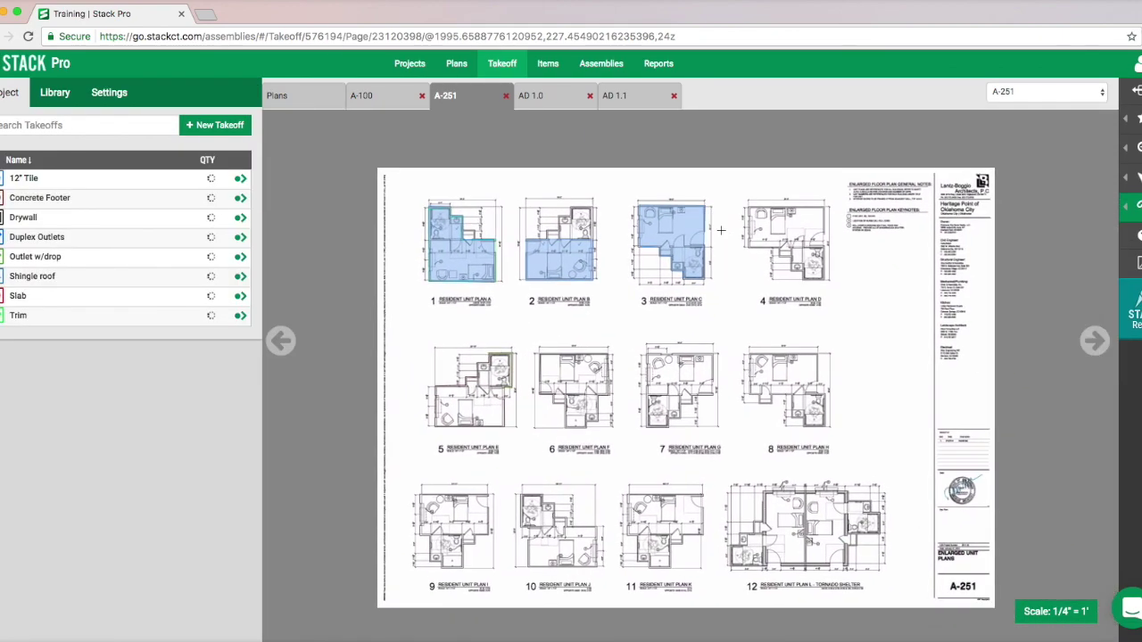
drag(802, 309, 937, 375)
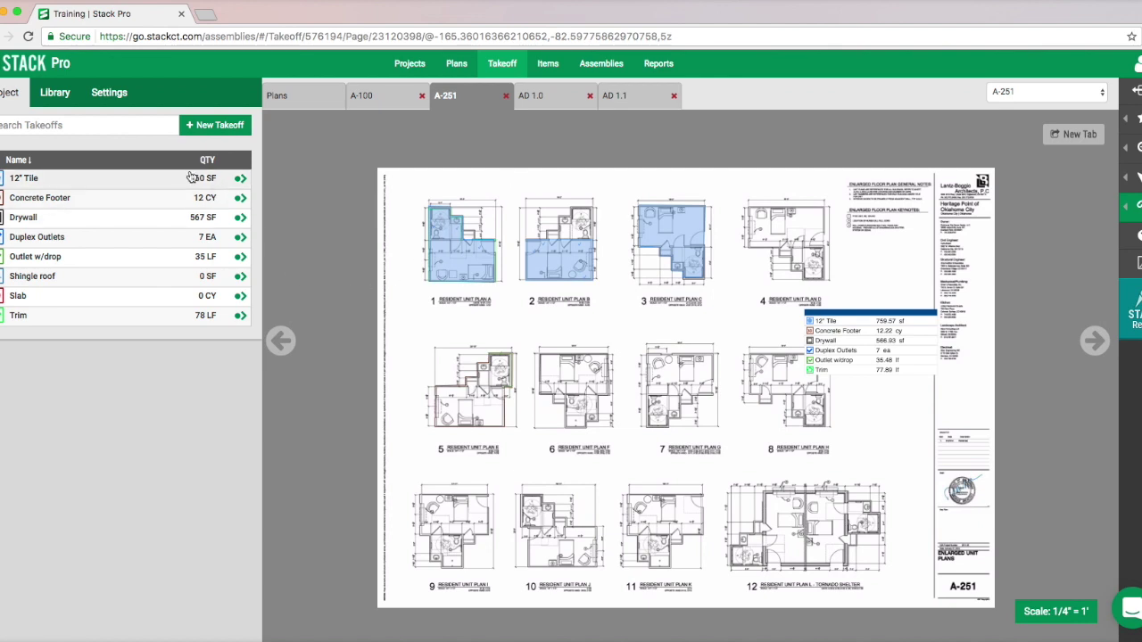
Generate the Takeoff Summary Report for the project and export it to Excel.
click(658, 65)
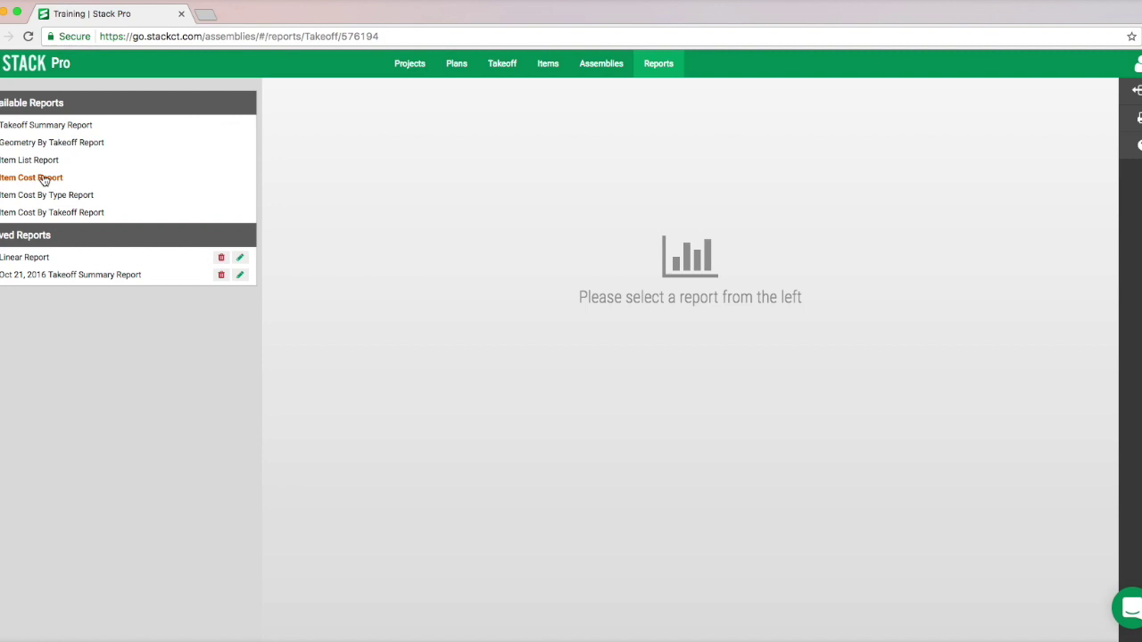
click(41, 129)
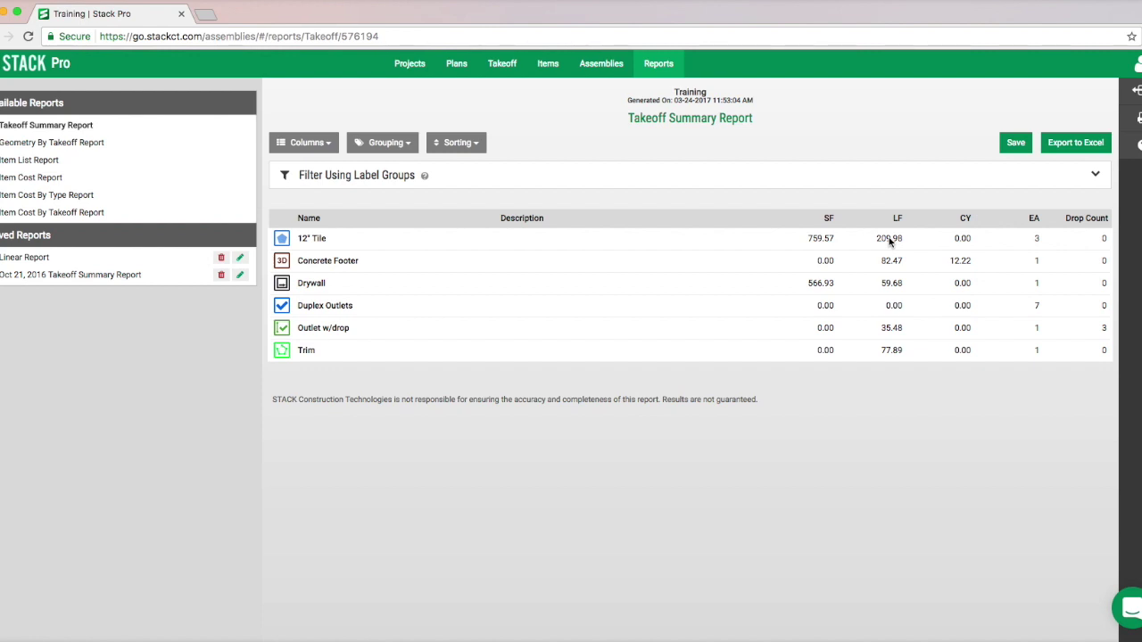
click(1067, 148)
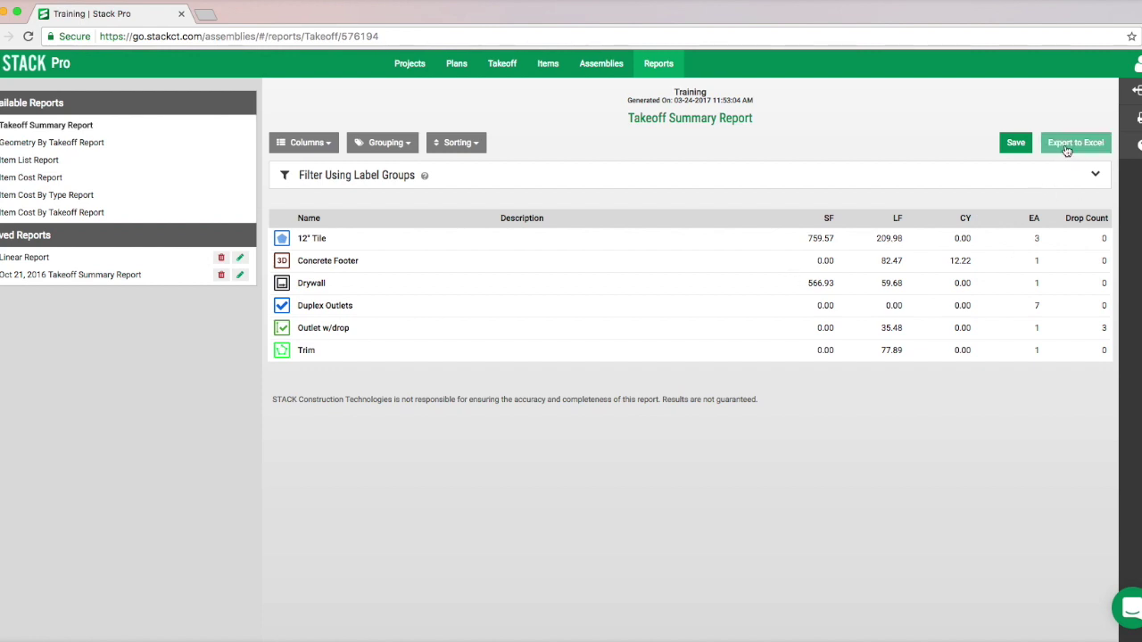